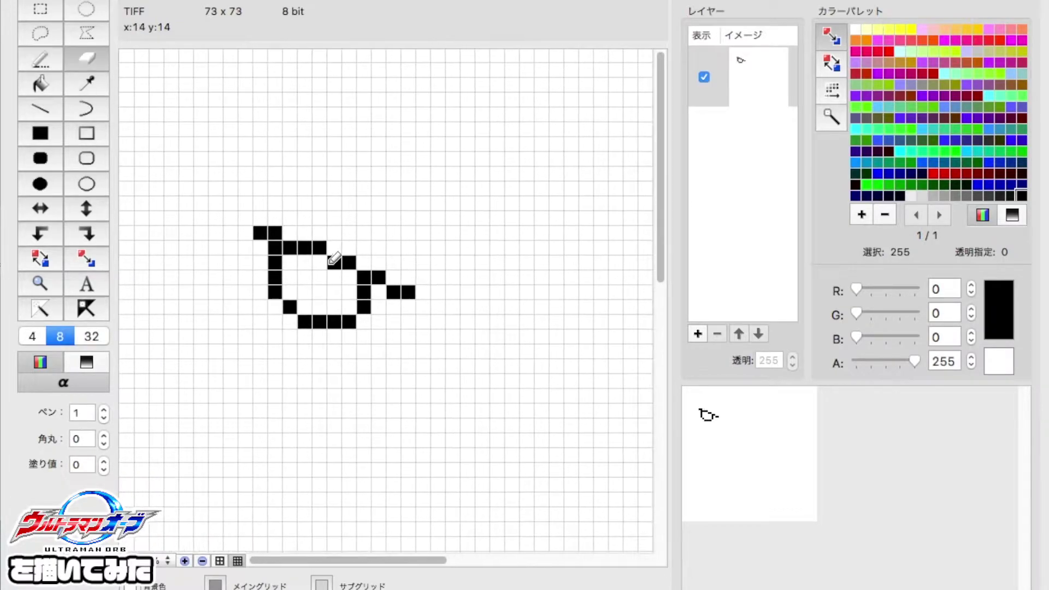
- Copy the left eye outline and mirror it to form a matching right eye joined at the nose bridge
{"action": "scroll", "coordinate": [155, 112], "scroll_direction": "down", "scroll_amount": 3}
{"action": "left_click_drag", "start_coordinate": [237, 143], "coordinate": [399, 305]}
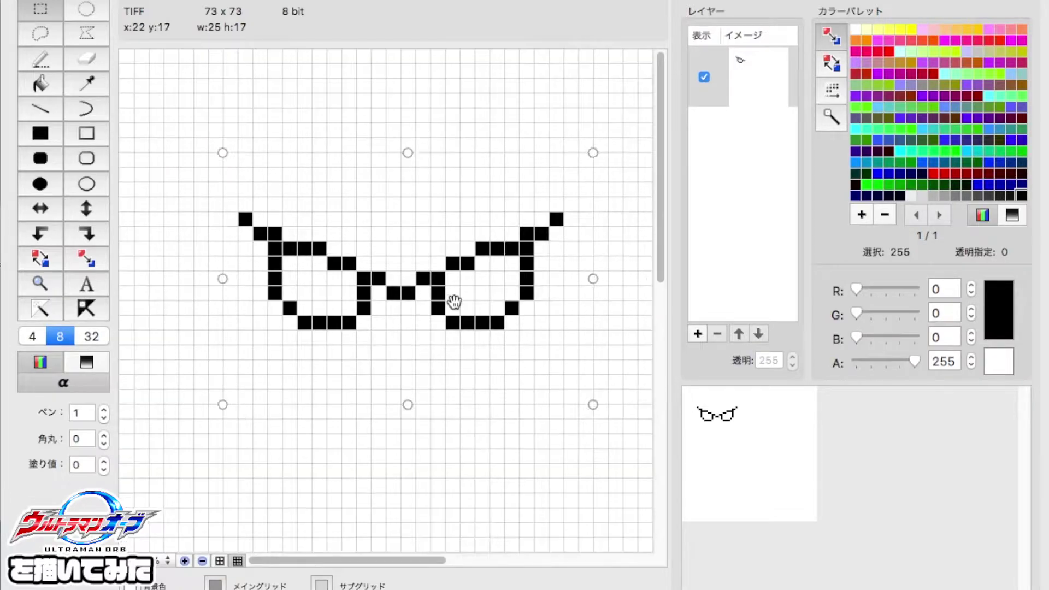
- Draw the upper left head contour in black, stepping down from the crest tip towards the left temple
{"action": "scroll", "coordinate": [420, 184], "scroll_direction": "up", "scroll_amount": 3}
{"action": "key", "text": "p"}
{"action": "mouse_move", "coordinate": [408, 71]}
{"action": "left_mouse_down"}
{"action": "mouse_move", "coordinate": [389, 73]}
{"action": "mouse_move", "coordinate": [368, 110]}
{"action": "mouse_move", "coordinate": [344, 180]}
{"action": "mouse_move", "coordinate": [287, 221]}
{"action": "mouse_move", "coordinate": [290, 262]}
{"action": "left_mouse_up"}
- Select both eye outlines and move them down to make room for the forehead
{"action": "scroll", "coordinate": [192, 262], "scroll_direction": "down", "scroll_amount": 3}
{"action": "key", "text": "m"}
{"action": "left_click_drag", "start_coordinate": [227, 206], "coordinate": [590, 410]}
{"action": "left_click_drag", "start_coordinate": [433, 302], "coordinate": [433, 376]}
- Extend the left head contour in black from below the crest down to the side of the face at eye level
{"action": "key", "text": "p"}
{"action": "mouse_move", "coordinate": [275, 186]}
{"action": "left_mouse_down"}
{"action": "mouse_move", "coordinate": [245, 216]}
{"action": "mouse_move", "coordinate": [241, 258]}
{"action": "mouse_move", "coordinate": [216, 276]}
{"action": "left_mouse_up"}
{"action": "scroll", "coordinate": [426, 320], "scroll_direction": "up", "scroll_amount": 4}
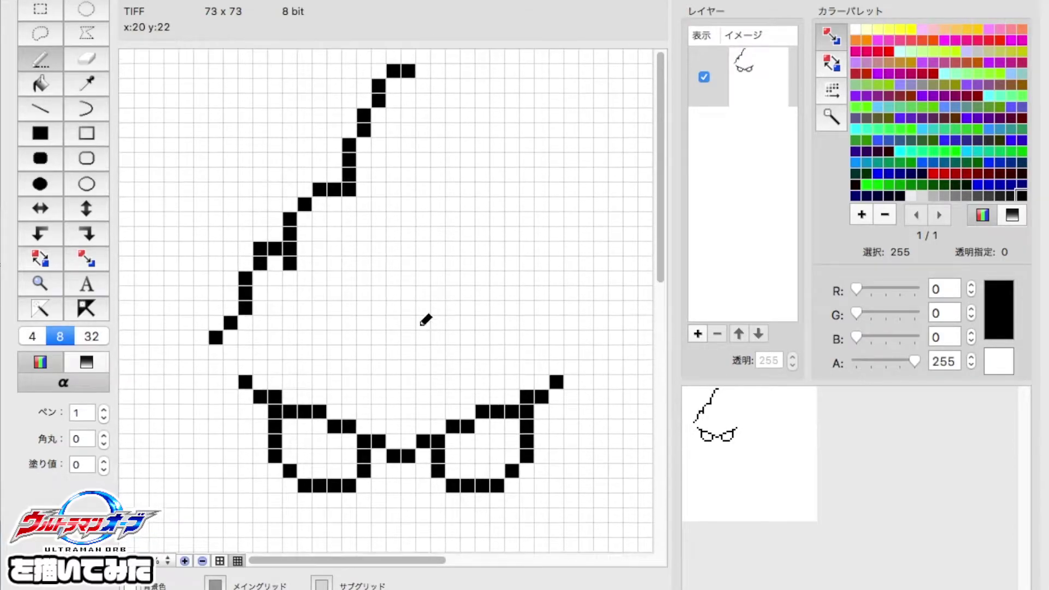
{"action": "left_click_drag", "start_coordinate": [215, 337], "coordinate": [201, 410]}
{"action": "key", "text": "m"}
{"action": "left_click_drag", "start_coordinate": [237, 345], "coordinate": [578, 522]}
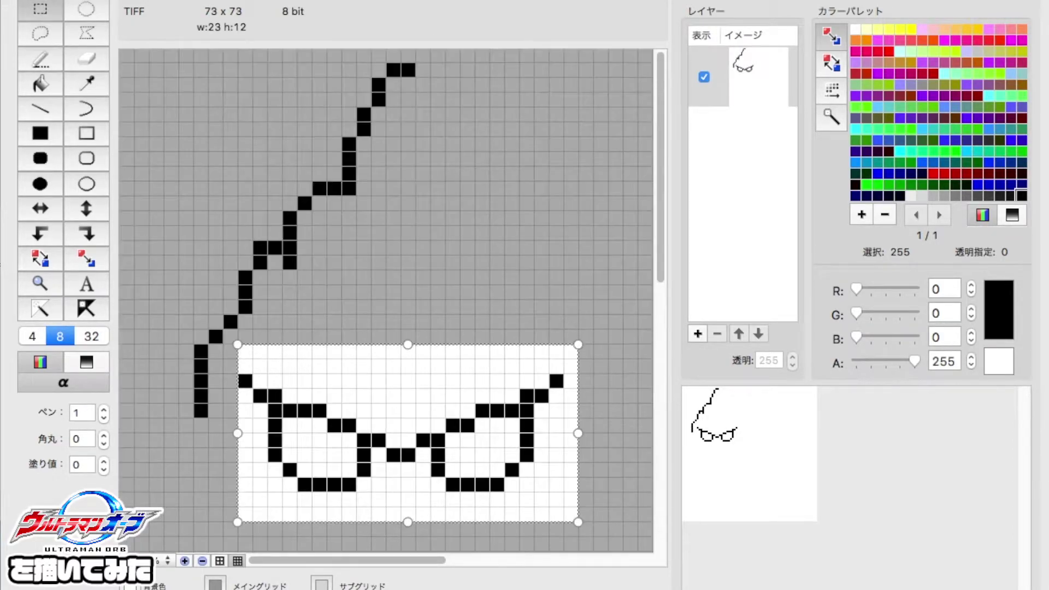
{"action": "left_click", "coordinate": [399, 317]}
{"action": "left_click_drag", "start_coordinate": [222, 343], "coordinate": [607, 549]}
- Draw the left cheek contour in black, curving inward from beside the eye towards the jaw
{"action": "key", "text": "p"}
{"action": "mouse_move", "coordinate": [201, 410]}
{"action": "left_mouse_down"}
{"action": "mouse_move", "coordinate": [216, 408]}
{"action": "mouse_move", "coordinate": [224, 448]}
{"action": "mouse_move", "coordinate": [273, 508]}
{"action": "left_mouse_up"}
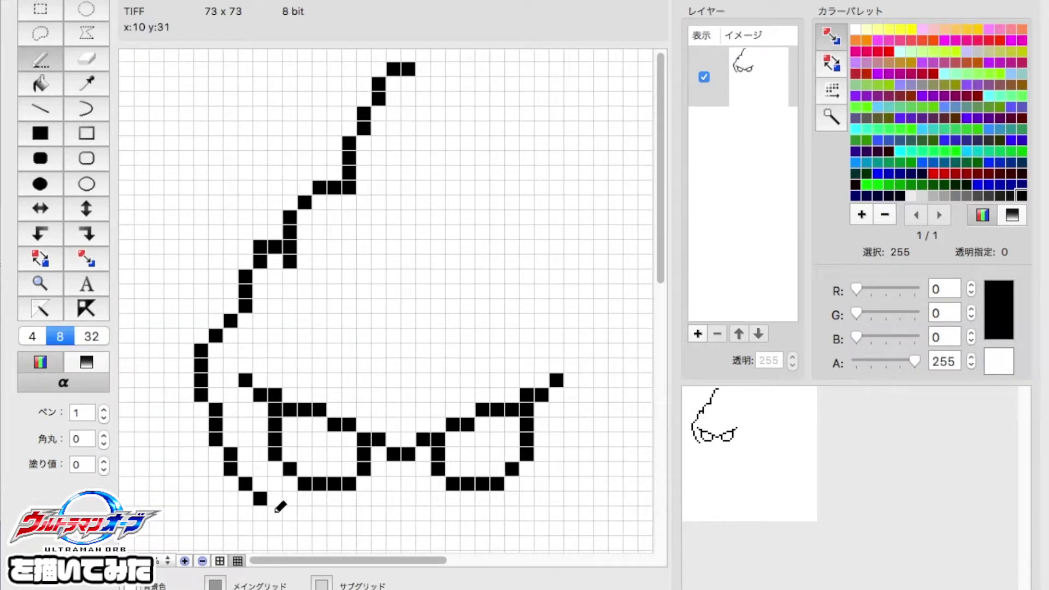
- Trim the outermost pixel from the outer corner of the left eye outline
{"action": "scroll", "coordinate": [276, 507], "scroll_direction": "down", "scroll_amount": 3}
{"action": "scroll", "coordinate": [301, 445], "scroll_direction": "up", "scroll_amount": 1}
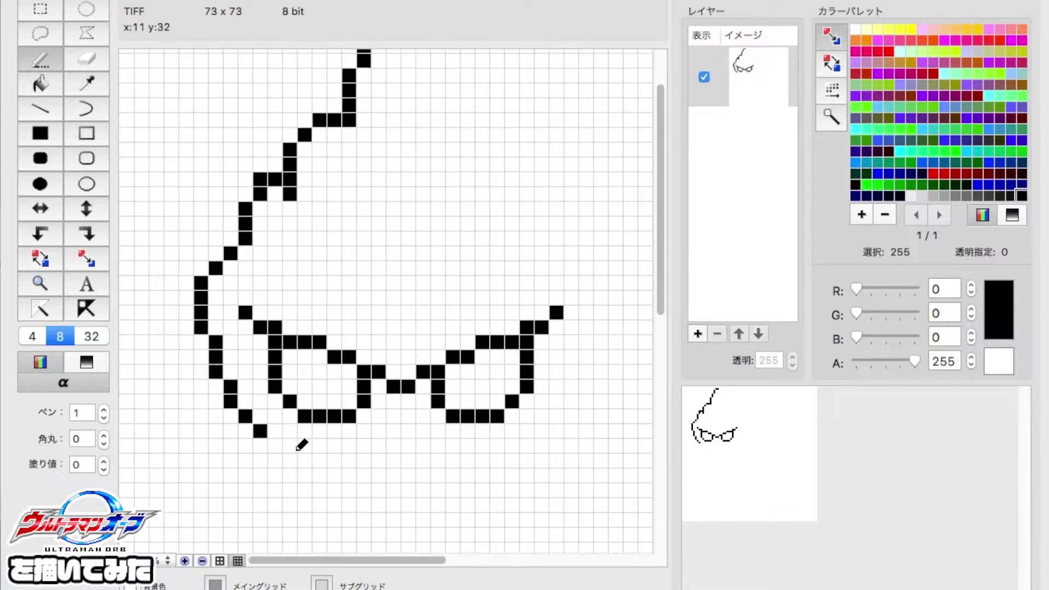
{"action": "scroll", "coordinate": [279, 450], "scroll_direction": "up", "scroll_amount": 2}
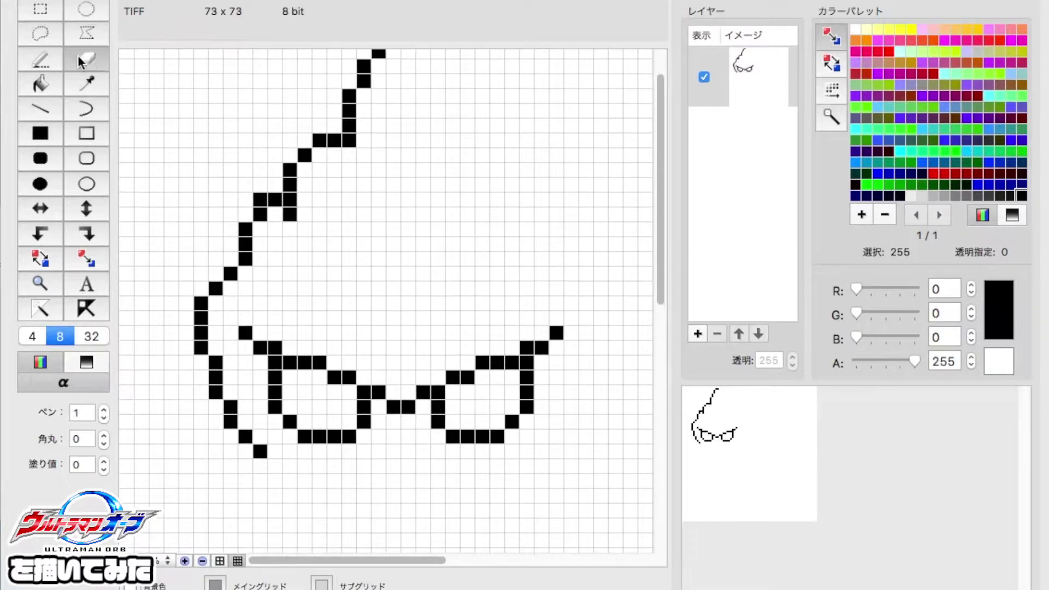
{"action": "key", "text": "m"}
{"action": "left_click_drag", "start_coordinate": [264, 326], "coordinate": [589, 441]}
{"action": "key", "text": "super+d"}
- Draw the left jaw and chin outline in black, and add a two-pixel-wide vertical bar on the forehead
{"action": "key", "text": "p"}
{"action": "scroll", "coordinate": [333, 478], "scroll_direction": "down", "scroll_amount": 3}
{"action": "mouse_move", "coordinate": [290, 434]}
{"action": "left_mouse_down"}
{"action": "mouse_move", "coordinate": [331, 483]}
{"action": "mouse_move", "coordinate": [436, 511]}
{"action": "left_mouse_up"}
{"action": "left_click", "coordinate": [198, 571]}
{"action": "mouse_move", "coordinate": [393, 290]}
{"action": "left_mouse_down"}
{"action": "mouse_move", "coordinate": [414, 206]}
{"action": "mouse_move", "coordinate": [398, 189]}
{"action": "mouse_move", "coordinate": [409, 288]}
{"action": "left_mouse_up"}
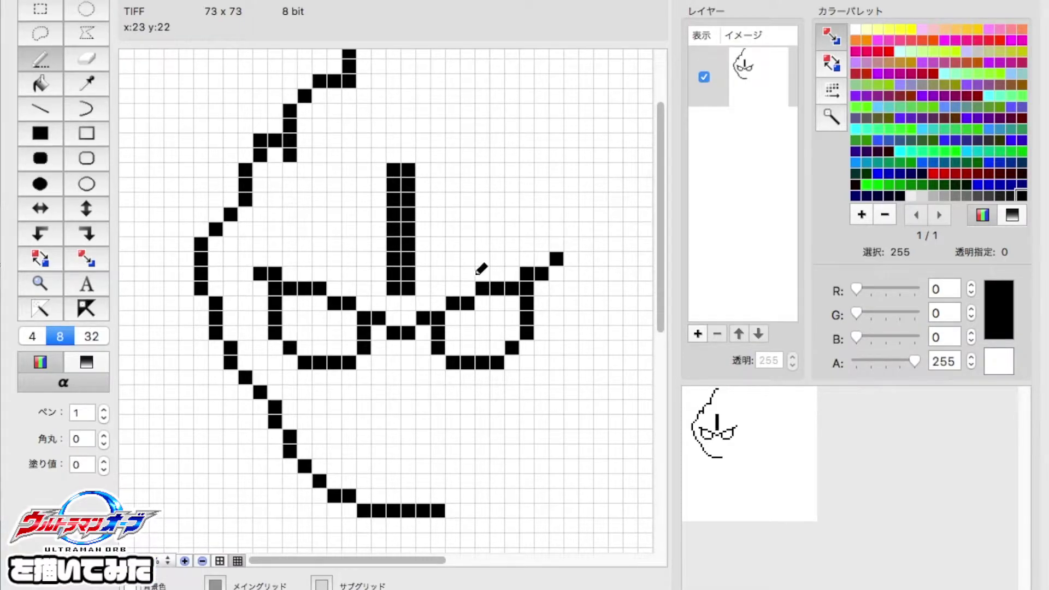
- Draw the mouth outline above the chin, with its left edge, upper line and inner lip pixels in black
{"action": "scroll", "coordinate": [416, 443], "scroll_direction": "right", "scroll_amount": 1}
{"action": "mouse_move", "coordinate": [353, 497]}
{"action": "left_mouse_down"}
{"action": "mouse_move", "coordinate": [341, 456]}
{"action": "mouse_move", "coordinate": [440, 436]}
{"action": "left_mouse_up"}
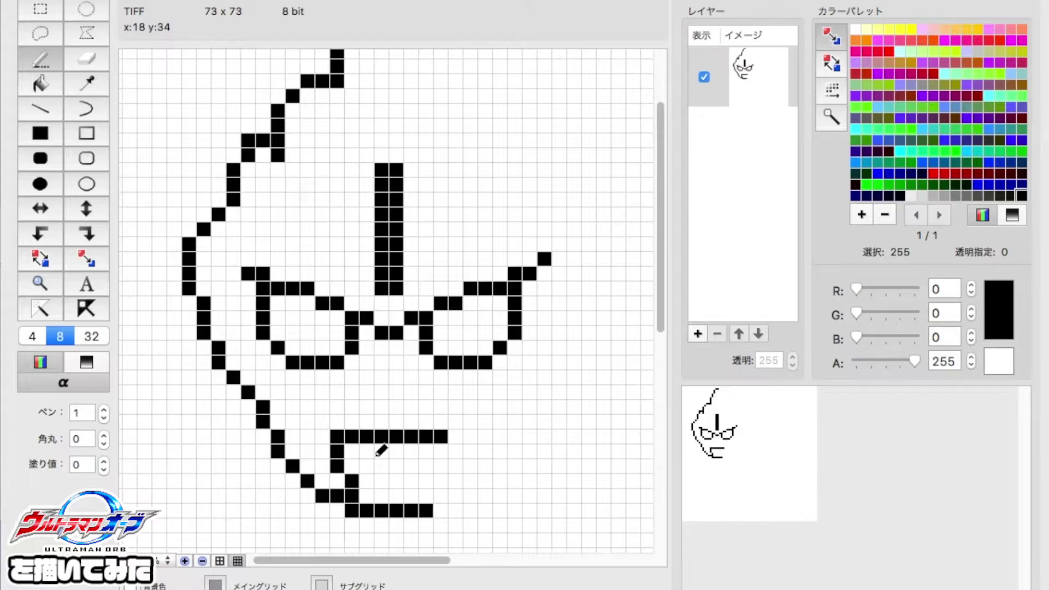
{"action": "left_click_drag", "start_coordinate": [367, 451], "coordinate": [415, 466]}
- Mirror the left half of the face to complete the symmetrical head outline
{"action": "left_click", "coordinate": [203, 560]}
{"action": "left_click", "coordinate": [39, 8]}
{"action": "left_click_drag", "start_coordinate": [150, 56], "coordinate": [253, 346]}
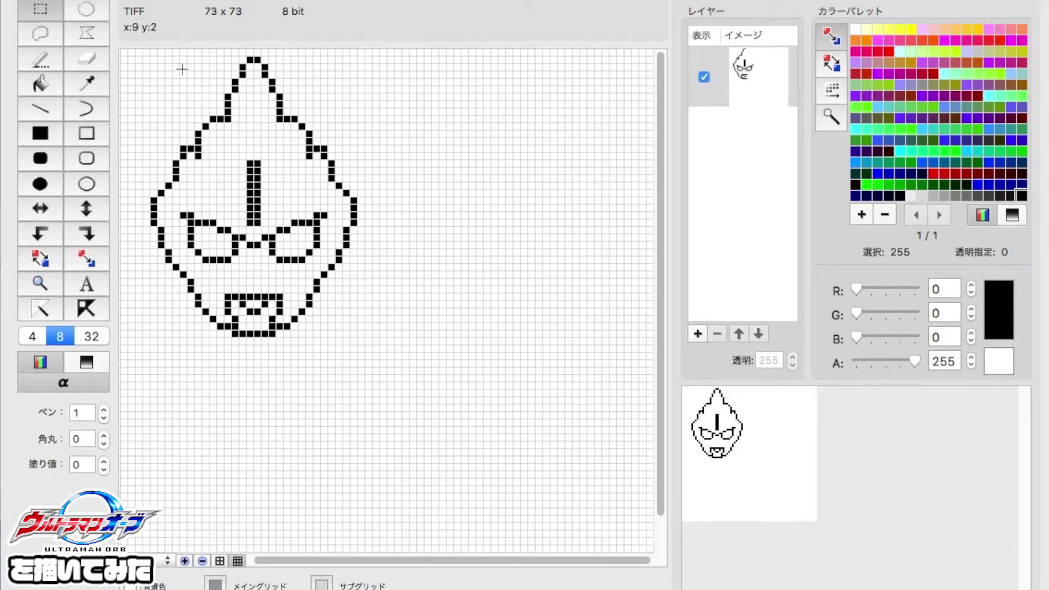
- Select the whole face and move it to the horizontal centre of the canvas
{"action": "left_click_drag", "start_coordinate": [180, 67], "coordinate": [374, 343]}
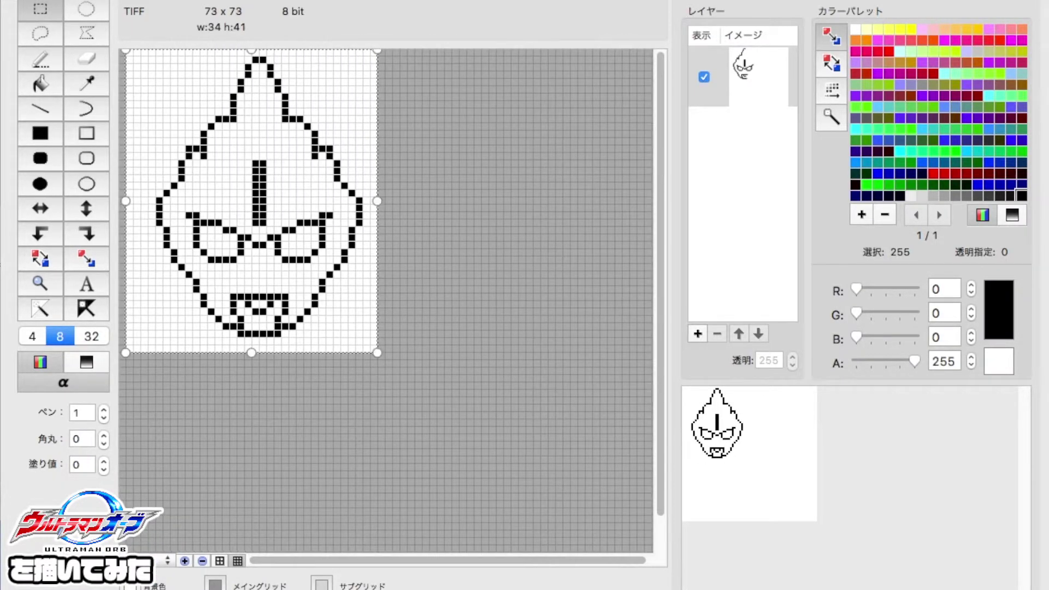
{"action": "left_click_drag", "start_coordinate": [219, 158], "coordinate": [438, 199]}
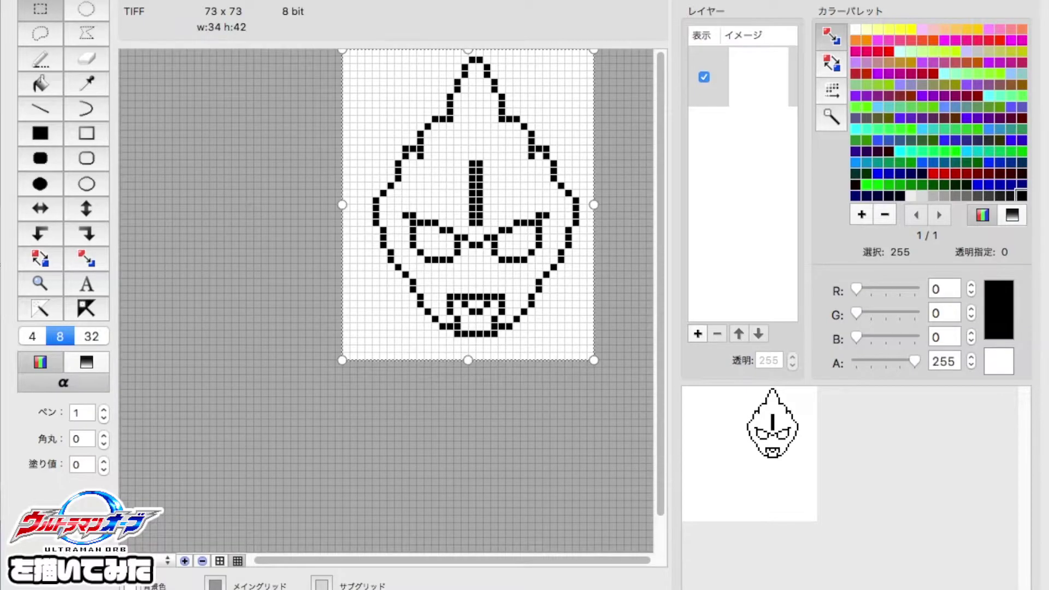
{"action": "left_click_drag", "start_coordinate": [449, 290], "coordinate": [351, 275]}
- Set a palette swatch to the gray RGB 200, 200, 200
{"action": "left_click", "coordinate": [184, 560]}
{"action": "scroll", "coordinate": [470, 468], "scroll_direction": "up", "scroll_amount": 3}
{"action": "left_click", "coordinate": [923, 186]}
{"action": "left_click", "coordinate": [953, 291]}
{"action": "type", "text": "200"}
{"action": "key", "text": "Tab"}
{"action": "type", "text": "200"}
{"action": "key", "text": "Tab"}
{"action": "type", "text": "200"}
- Bound the left cheek with gray 200 lines below the nose and beside the eye, and fill it with that gray
{"action": "left_click", "coordinate": [41, 58]}
{"action": "left_click_drag", "start_coordinate": [416, 377], "coordinate": [416, 456]}
{"action": "scroll", "coordinate": [263, 306], "scroll_direction": "right", "scroll_amount": 2}
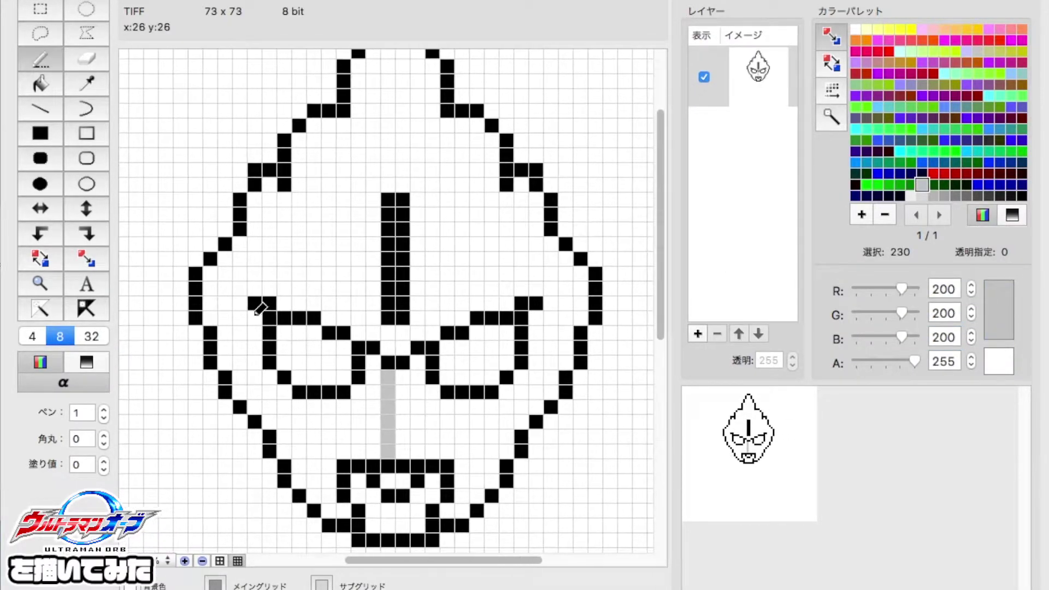
{"action": "left_click_drag", "start_coordinate": [262, 306], "coordinate": [262, 399]}
{"action": "left_click", "coordinate": [41, 84]}
{"action": "left_click", "coordinate": [327, 432]}
- Shade the left temple edge with light gray 221 and the outer side beside the left eye with gray 187
{"action": "left_click", "coordinate": [922, 195]}
{"action": "left_click", "coordinate": [41, 59]}
{"action": "mouse_move", "coordinate": [240, 241]}
{"action": "left_mouse_down"}
{"action": "mouse_move", "coordinate": [241, 371]}
{"action": "mouse_move", "coordinate": [226, 364]}
{"action": "mouse_move", "coordinate": [261, 400]}
{"action": "left_mouse_up"}
{"action": "left_click", "coordinate": [933, 195]}
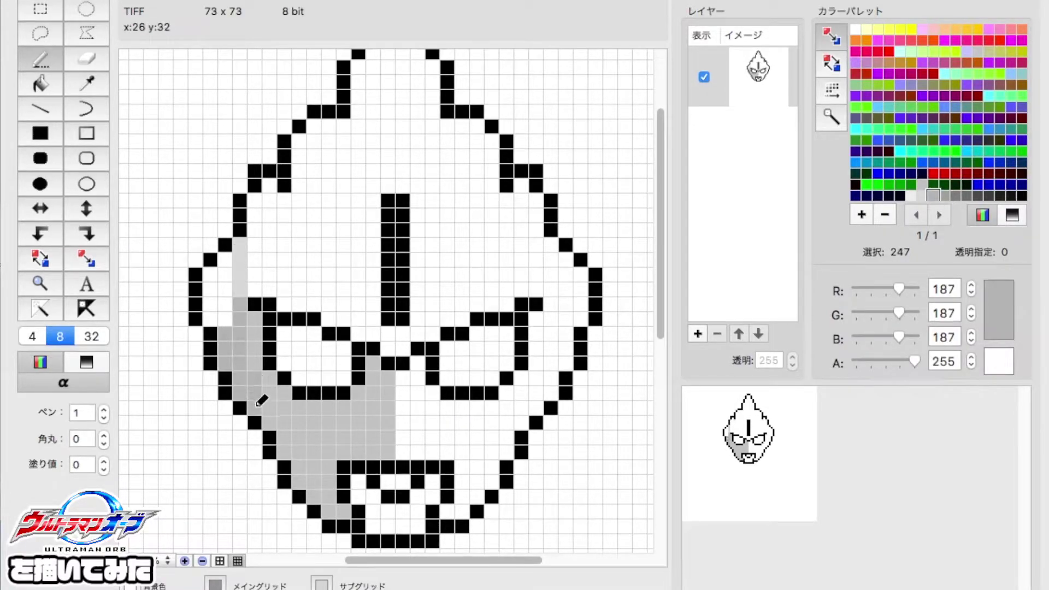
- Draw a gray 221 centre line through the crest and forehead and fill the left forehead with that gray
{"action": "left_click", "coordinate": [911, 195]}
{"action": "left_click", "coordinate": [921, 195]}
{"action": "scroll", "coordinate": [388, 301], "scroll_direction": "up", "scroll_amount": 3}
{"action": "left_click_drag", "start_coordinate": [388, 449], "coordinate": [388, 471]}
{"action": "left_click_drag", "start_coordinate": [388, 313], "coordinate": [388, 123]}
{"action": "left_click", "coordinate": [41, 84]}
{"action": "left_click", "coordinate": [328, 262]}
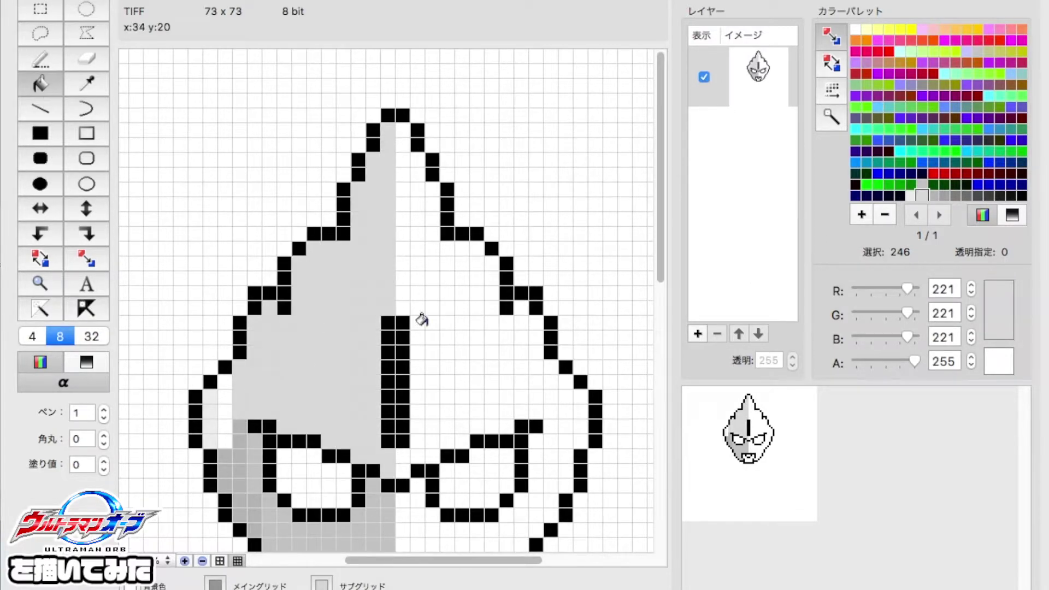
- Fill the right half of the face with light gray 238
{"action": "left_click", "coordinate": [910, 195]}
{"action": "left_click", "coordinate": [418, 246]}
- Add a gray 221 shading line beside the right eye and fill the right cheek with gray 238
{"action": "scroll", "coordinate": [418, 246], "scroll_direction": "down", "scroll_amount": 3}
{"action": "left_click", "coordinate": [922, 195]}
{"action": "left_click", "coordinate": [52, 67]}
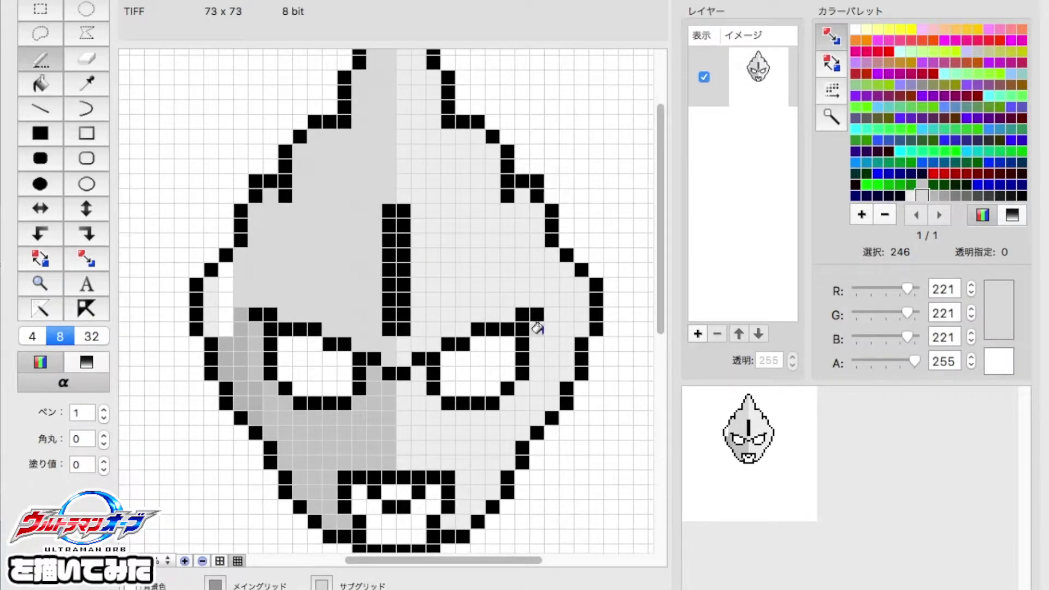
{"action": "left_click_drag", "start_coordinate": [538, 327], "coordinate": [537, 423]}
{"action": "key", "text": "b"}
{"action": "left_click", "coordinate": [472, 438]}
{"action": "left_click", "coordinate": [910, 195]}
{"action": "left_click", "coordinate": [480, 438]}
{"action": "scroll", "coordinate": [480, 437], "scroll_direction": "down", "scroll_amount": 1}
- Recolour the inner mouth and lip pixels with gray 170 and lighter gray shades
{"action": "left_click", "coordinate": [944, 195]}
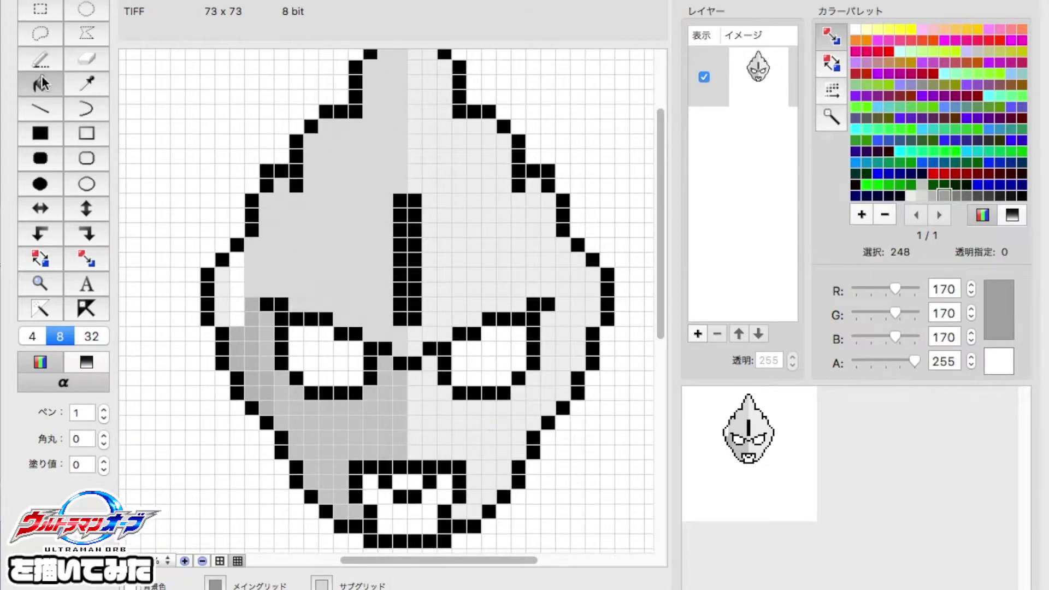
{"action": "key", "text": "p"}
{"action": "scroll", "coordinate": [377, 475], "scroll_direction": "down", "scroll_amount": 1}
{"action": "mouse_move", "coordinate": [372, 477]}
{"action": "left_mouse_down"}
{"action": "mouse_move", "coordinate": [390, 490]}
{"action": "mouse_move", "coordinate": [431, 492]}
{"action": "left_mouse_up"}
{"action": "left_click_drag", "start_coordinate": [372, 506], "coordinate": [372, 492]}
{"action": "mouse_move", "coordinate": [461, 477]}
{"action": "left_mouse_down"}
{"action": "mouse_move", "coordinate": [457, 498]}
{"action": "mouse_move", "coordinate": [399, 497]}
{"action": "mouse_move", "coordinate": [426, 506]}
{"action": "left_mouse_up"}
{"action": "key", "text": "Left"}
{"action": "key", "text": "Left"}
{"action": "left_click", "coordinate": [910, 195]}
- Recolour the outlines of both eyes bright blue
{"action": "left_click", "coordinate": [989, 129]}
{"action": "mouse_move", "coordinate": [284, 359]}
{"action": "left_mouse_down"}
{"action": "mouse_move", "coordinate": [330, 314]}
{"action": "mouse_move", "coordinate": [322, 385]}
{"action": "mouse_move", "coordinate": [299, 374]}
{"action": "left_mouse_up"}
{"action": "mouse_move", "coordinate": [448, 374]}
{"action": "left_mouse_down"}
{"action": "mouse_move", "coordinate": [517, 313]}
{"action": "mouse_move", "coordinate": [539, 353]}
{"action": "mouse_move", "coordinate": [513, 382]}
{"action": "mouse_move", "coordinate": [463, 385]}
{"action": "left_mouse_up"}
- Recolour the left eye's outer corner pixels and the nose bridge pixels with gray 136
{"action": "scroll", "coordinate": [274, 250], "scroll_direction": "down", "scroll_amount": 2}
{"action": "left_click", "coordinate": [255, 247], "text": "alt"}
{"action": "left_click", "coordinate": [270, 247]}
{"action": "key", "text": "Right"}
{"action": "left_click_drag", "start_coordinate": [270, 247], "coordinate": [285, 261]}
{"action": "left_click_drag", "start_coordinate": [389, 291], "coordinate": [433, 291]}
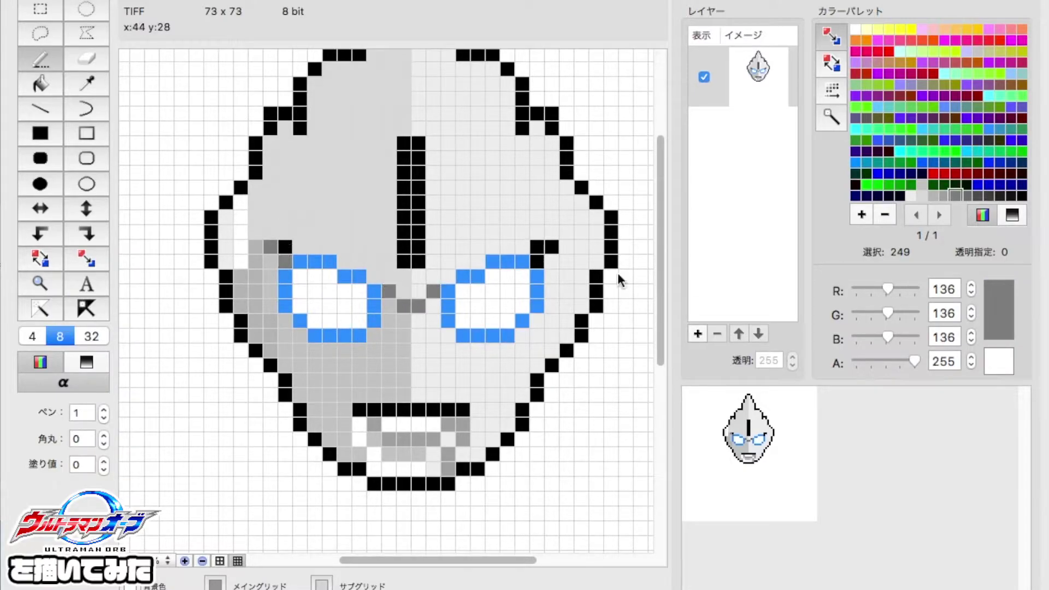
- Set a palette swatch to RGB 150, 150, 150 and recolour the right eye's outer corner pixels with it
{"action": "left_click", "coordinate": [955, 184]}
{"action": "double_click", "coordinate": [944, 289]}
{"action": "type", "text": "150"}
{"action": "key", "text": "Tab"}
{"action": "type", "text": "150"}
{"action": "key", "text": "Tab"}
{"action": "type", "text": "150"}
{"action": "key", "text": "Return"}
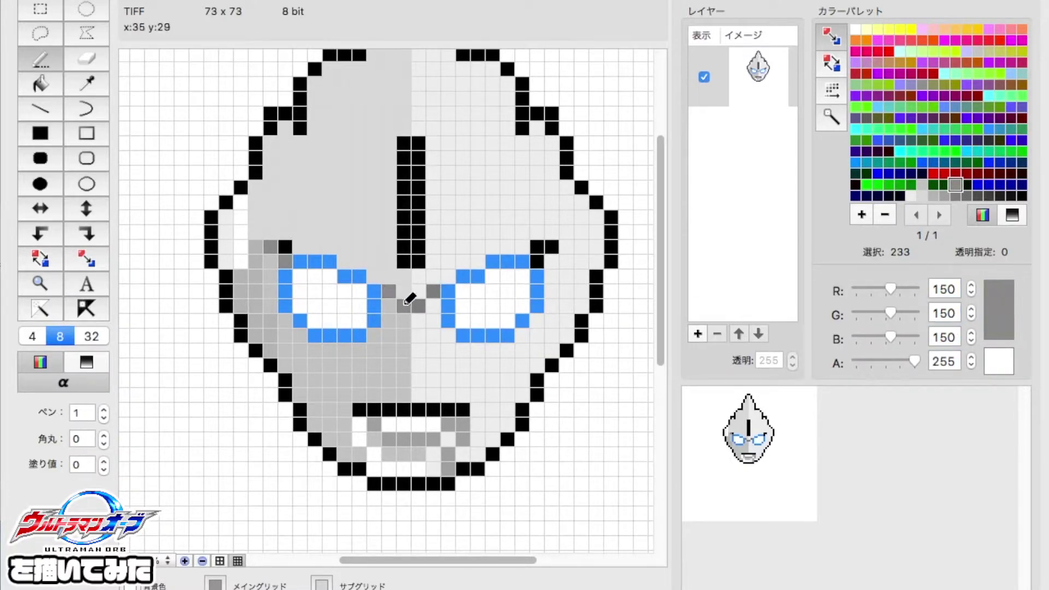
{"action": "left_click_drag", "start_coordinate": [551, 247], "coordinate": [537, 262]}
- Shade the outer right side of the face with gray 200 and its temple edge with gray 221
{"action": "left_click", "coordinate": [437, 235], "text": "alt"}
{"action": "left_click", "coordinate": [438, 235], "text": "alt"}
{"action": "scroll", "coordinate": [528, 260], "scroll_direction": "up", "scroll_amount": 2}
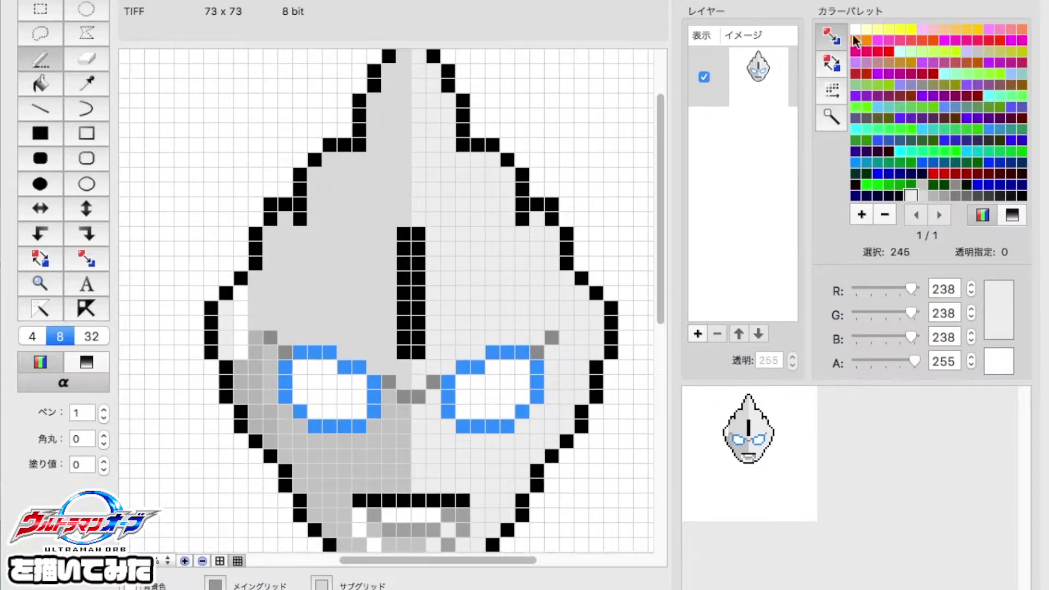
{"action": "left_click", "coordinate": [610, 289], "text": "alt"}
{"action": "left_click", "coordinate": [241, 368], "text": "alt"}
{"action": "left_click", "coordinate": [554, 305], "text": "alt"}
{"action": "left_click_drag", "start_coordinate": [566, 271], "coordinate": [566, 432]}
{"action": "scroll", "coordinate": [566, 382], "scroll_direction": "down", "scroll_amount": 1}
{"action": "mouse_move", "coordinate": [582, 361]}
{"action": "left_mouse_down"}
{"action": "mouse_move", "coordinate": [582, 399]}
{"action": "mouse_move", "coordinate": [552, 438]}
{"action": "left_mouse_up"}
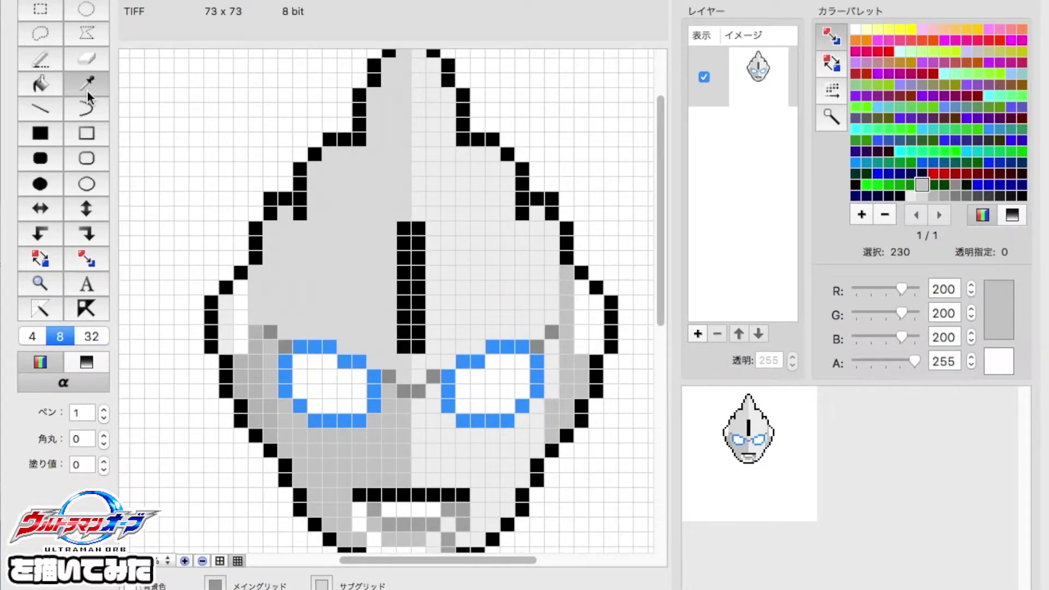
{"action": "left_click", "coordinate": [552, 405], "text": "alt"}
{"action": "left_click_drag", "start_coordinate": [567, 271], "coordinate": [572, 345]}
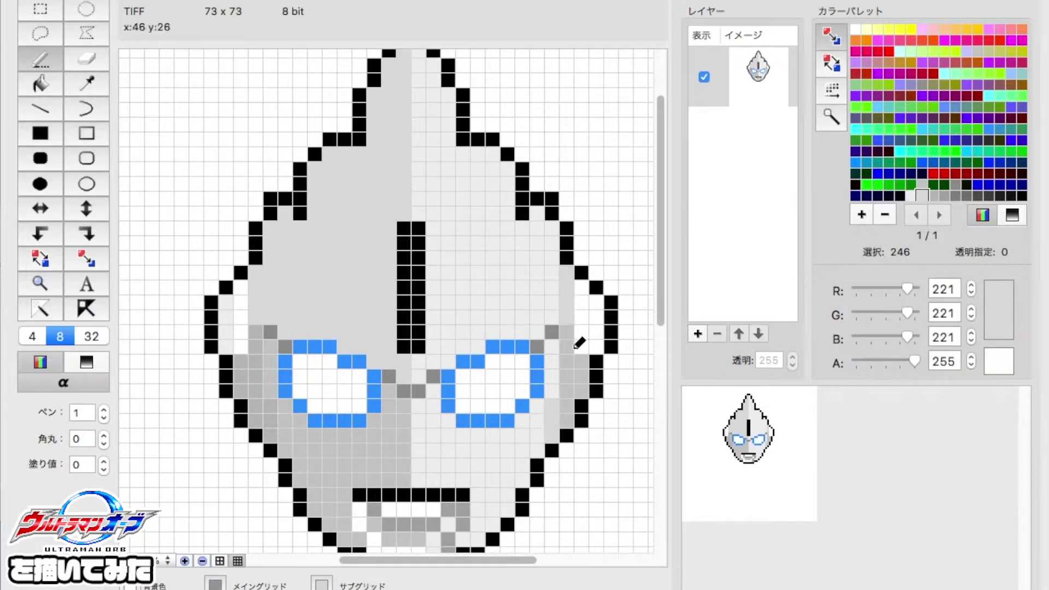
- Paint gray vertical stripes along both sides of the crest interior and a light stripe between them
{"action": "scroll", "coordinate": [628, 329], "scroll_direction": "up", "scroll_amount": 2}
{"action": "left_click", "coordinate": [552, 366], "text": "alt"}
{"action": "left_click_drag", "start_coordinate": [389, 98], "coordinate": [388, 175]}
{"action": "left_click_drag", "start_coordinate": [433, 104], "coordinate": [433, 174]}
{"action": "left_click", "coordinate": [934, 195]}
{"action": "left_click", "coordinate": [433, 105], "text": "alt"}
{"action": "left_click_drag", "start_coordinate": [404, 136], "coordinate": [405, 66]}
- Paint two darker gray vertical stripes, two pixels wide, on the left forehead
{"action": "left_click", "coordinate": [955, 196]}
{"action": "key", "text": "Up"}
{"action": "mouse_move", "coordinate": [364, 190]}
{"action": "left_mouse_down"}
{"action": "mouse_move", "coordinate": [363, 340]}
{"action": "mouse_move", "coordinate": [352, 324]}
{"action": "mouse_move", "coordinate": [352, 174]}
{"action": "mouse_move", "coordinate": [360, 345]}
{"action": "left_mouse_up"}
{"action": "scroll", "coordinate": [363, 340], "scroll_direction": "down", "scroll_amount": 1}
{"action": "left_click", "coordinate": [367, 170], "text": "alt"}
{"action": "scroll", "coordinate": [351, 246], "scroll_direction": "down", "scroll_amount": 1}
{"action": "left_click_drag", "start_coordinate": [351, 246], "coordinate": [346, 169]}
{"action": "left_click_drag", "start_coordinate": [300, 246], "coordinate": [300, 328]}
{"action": "left_click_drag", "start_coordinate": [285, 314], "coordinate": [293, 246]}
- Add lighter gray shading and highlights around the stripes on the left forehead
{"action": "left_click", "coordinate": [322, 180], "text": "alt"}
{"action": "left_click_drag", "start_coordinate": [323, 180], "coordinate": [255, 308]}
{"action": "left_click", "coordinate": [270, 249]}
{"action": "left_click", "coordinate": [347, 201], "text": "alt"}
{"action": "mouse_move", "coordinate": [380, 159]}
{"action": "left_mouse_down"}
{"action": "mouse_move", "coordinate": [384, 191]}
{"action": "mouse_move", "coordinate": [401, 176]}
{"action": "mouse_move", "coordinate": [407, 131]}
{"action": "left_mouse_up"}
{"action": "left_click", "coordinate": [403, 174], "text": "alt"}
{"action": "mouse_move", "coordinate": [403, 174]}
{"action": "left_mouse_down"}
{"action": "mouse_move", "coordinate": [386, 196]}
{"action": "mouse_move", "coordinate": [385, 377]}
{"action": "mouse_move", "coordinate": [354, 339]}
{"action": "mouse_move", "coordinate": [293, 333]}
{"action": "left_mouse_up"}
- Set a palette swatch to RGB 210, 210, 210 and fill the lower left forehead above the eye with it
{"action": "left_click", "coordinate": [398, 218], "text": "alt"}
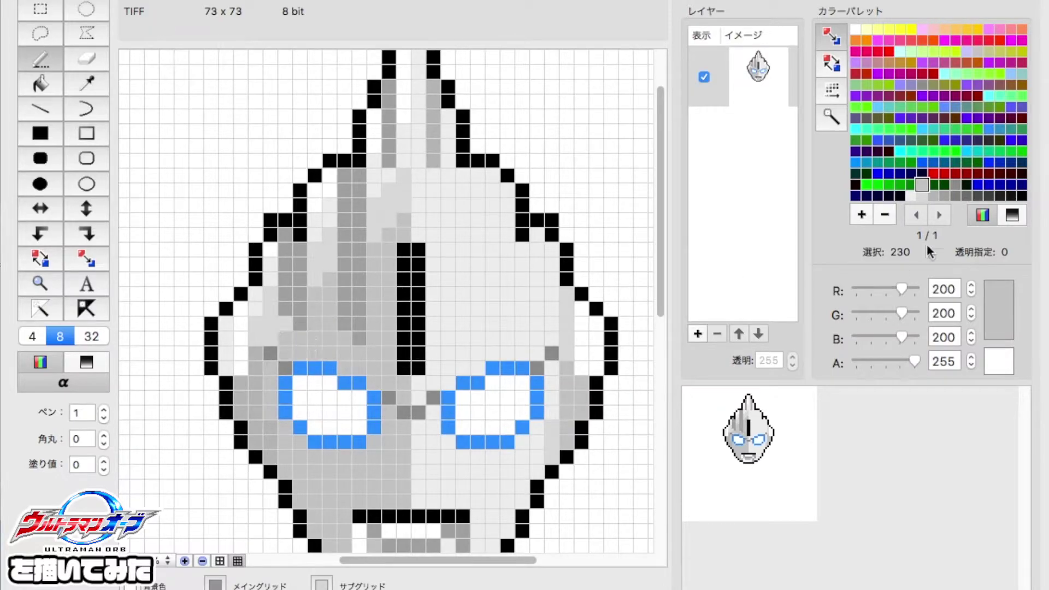
{"action": "key", "text": "i"}
{"action": "left_click", "coordinate": [912, 186]}
{"action": "left_click", "coordinate": [949, 288]}
{"action": "double_click", "coordinate": [953, 309]}
{"action": "type", "text": "210"}
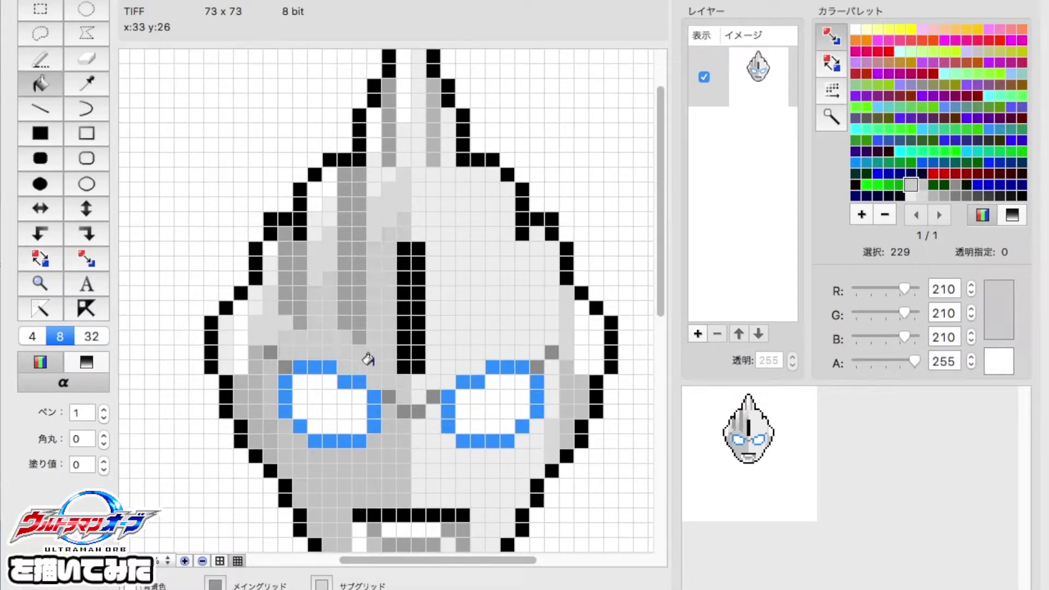
{"action": "type", "text": "gp"}
{"action": "left_click", "coordinate": [367, 359], "text": "alt"}
- Paint matching gray vertical stripes and shading on the right forehead
{"action": "mouse_move", "coordinate": [464, 169]}
{"action": "left_mouse_down"}
{"action": "mouse_move", "coordinate": [463, 293]}
{"action": "mouse_move", "coordinate": [477, 292]}
{"action": "mouse_move", "coordinate": [524, 250]}
{"action": "mouse_move", "coordinate": [522, 300]}
{"action": "mouse_move", "coordinate": [532, 309]}
{"action": "mouse_move", "coordinate": [539, 244]}
{"action": "mouse_move", "coordinate": [495, 209]}
{"action": "mouse_move", "coordinate": [558, 257]}
{"action": "left_mouse_up"}
{"action": "left_click", "coordinate": [309, 174], "text": "alt"}
- Recolour the forehead bar teal and highlight its left column with RGB 71, 224, 224
{"action": "scroll", "coordinate": [557, 257], "scroll_direction": "down", "scroll_amount": 3}
{"action": "left_click", "coordinate": [933, 129]}
{"action": "left_click_drag", "start_coordinate": [412, 186], "coordinate": [423, 298]}
{"action": "left_click", "coordinate": [933, 117]}
{"action": "left_click", "coordinate": [946, 313]}
{"action": "key", "text": "BackSpace"}
{"action": "type", "text": "7"}
{"action": "left_click_drag", "start_coordinate": [410, 295], "coordinate": [411, 198]}
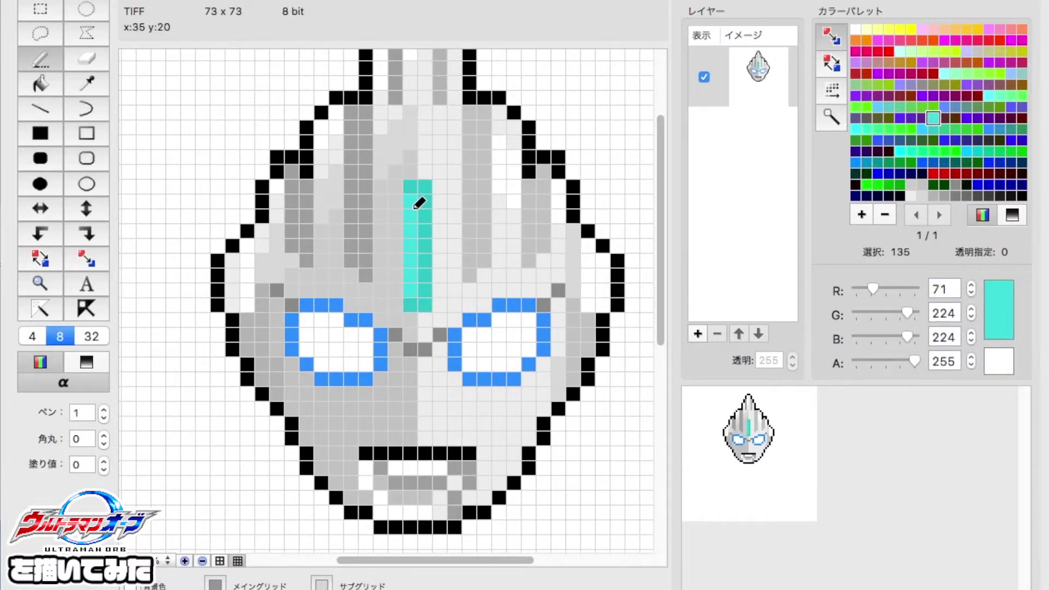
- Outline the neck, shoulders and both sides of the torso in black below the head
{"action": "scroll", "coordinate": [416, 207], "scroll_direction": "down", "scroll_amount": 5}
{"action": "key", "text": "d"}
{"action": "key", "text": "super+minus"}
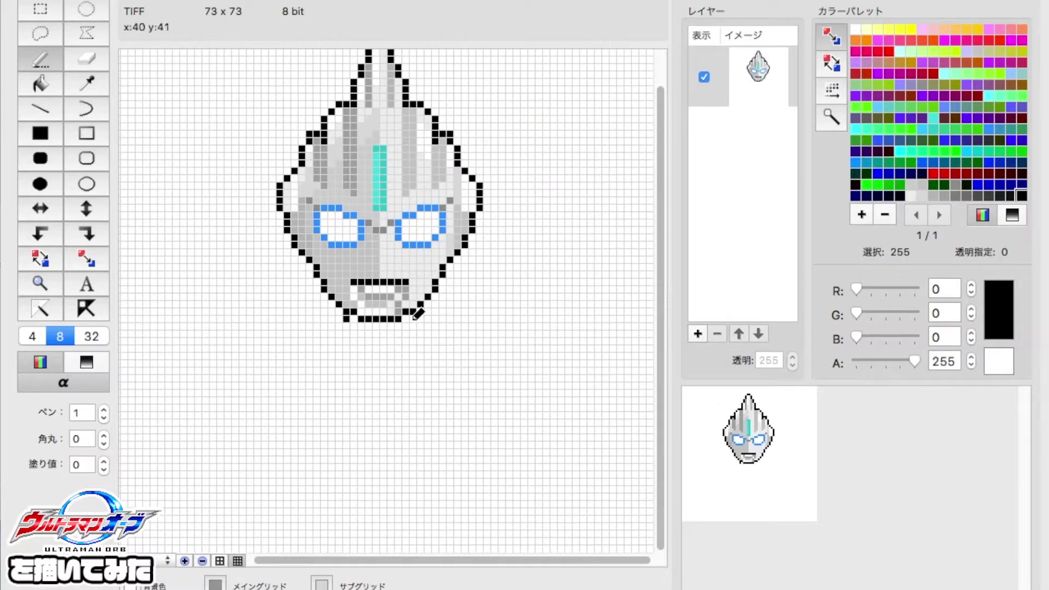
{"action": "left_click_drag", "start_coordinate": [337, 327], "coordinate": [323, 432]}
{"action": "scroll", "coordinate": [455, 333], "scroll_direction": "left", "scroll_amount": 1}
{"action": "left_click_drag", "start_coordinate": [419, 326], "coordinate": [440, 392]}
- Select the whole canvas and move the drawing up by 3 pixels
{"action": "key", "text": "super+a"}
{"action": "key", "text": "Up"}
{"action": "key", "text": "Up"}
{"action": "key", "text": "Up"}
- Outline the left leg and its foot in black down to the bottom of the canvas
{"action": "left_click", "coordinate": [331, 420]}
{"action": "mouse_move", "coordinate": [330, 421]}
{"action": "left_mouse_down"}
{"action": "mouse_move", "coordinate": [339, 541]}
{"action": "mouse_move", "coordinate": [382, 527]}
{"action": "mouse_move", "coordinate": [375, 503]}
{"action": "left_mouse_up"}
{"action": "key", "text": "m"}
{"action": "key", "text": "Left"}
{"action": "key", "text": "p"}
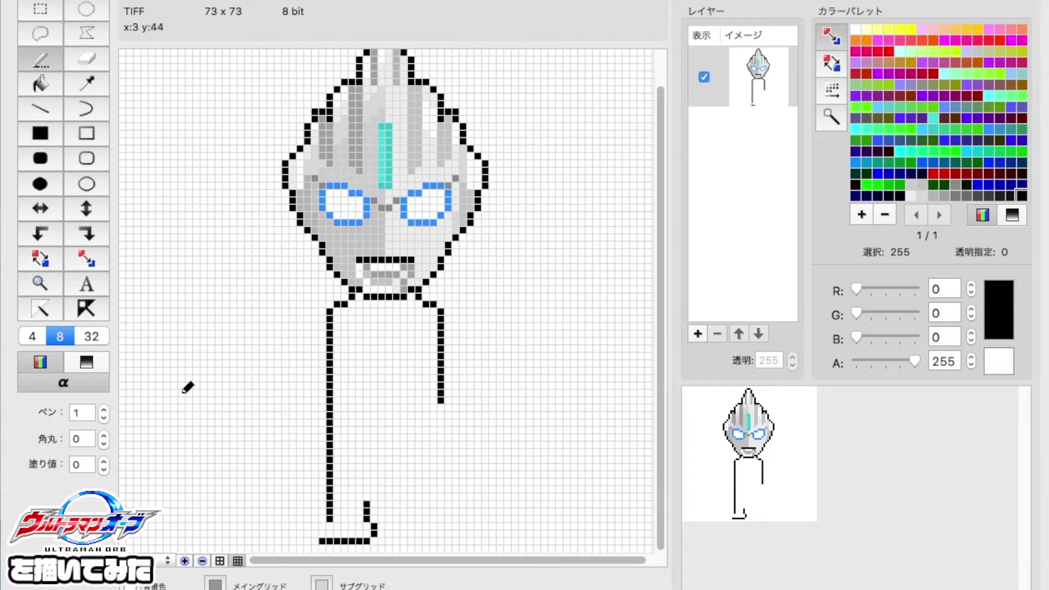
{"action": "left_click_drag", "start_coordinate": [301, 527], "coordinate": [293, 535]}
- Outline the crotch and the right leg with its foot in black, slanted outward for a wide stance
{"action": "mouse_move", "coordinate": [367, 502]}
{"action": "left_mouse_down"}
{"action": "mouse_move", "coordinate": [372, 449]}
{"action": "mouse_move", "coordinate": [386, 437]}
{"action": "mouse_move", "coordinate": [415, 451]}
{"action": "mouse_move", "coordinate": [430, 478]}
{"action": "left_mouse_up"}
{"action": "key", "text": "m"}
{"action": "mouse_move", "coordinate": [375, 419]}
{"action": "left_mouse_down"}
{"action": "mouse_move", "coordinate": [468, 527]}
{"action": "mouse_move", "coordinate": [448, 542]}
{"action": "mouse_move", "coordinate": [485, 542]}
{"action": "left_mouse_up"}
{"action": "key", "text": "p"}
{"action": "left_click", "coordinate": [371, 430]}
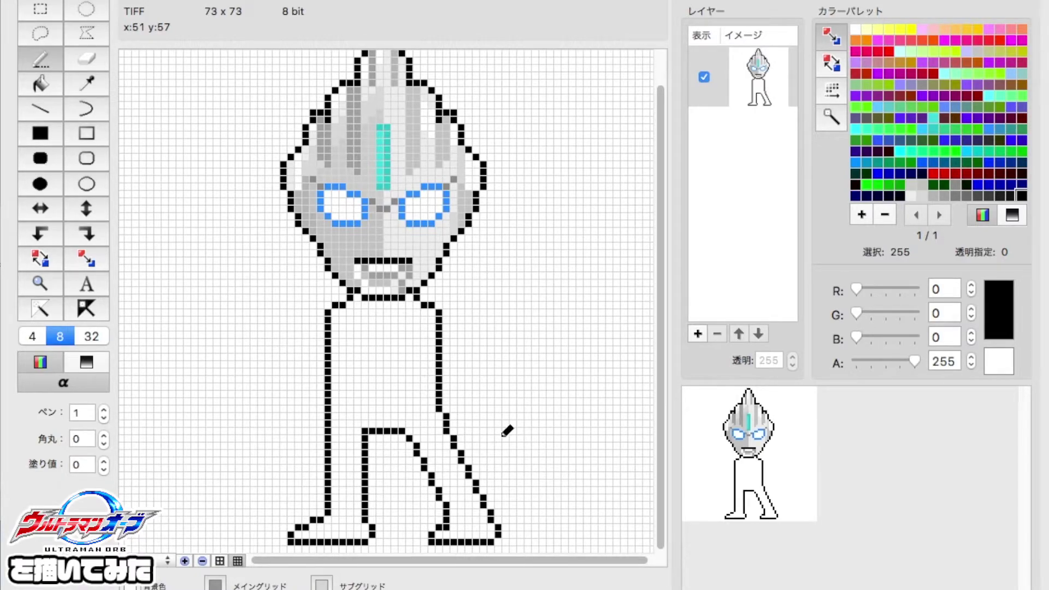
- Outline the left arm in black from the shoulder down to a closed fist beside the hip
{"action": "scroll", "coordinate": [382, 350], "scroll_direction": "right", "scroll_amount": 1}
{"action": "key", "text": "e"}
{"action": "key", "text": "p"}
{"action": "mouse_move", "coordinate": [326, 329]}
{"action": "left_mouse_down"}
{"action": "mouse_move", "coordinate": [325, 311]}
{"action": "mouse_move", "coordinate": [296, 365]}
{"action": "left_mouse_up"}
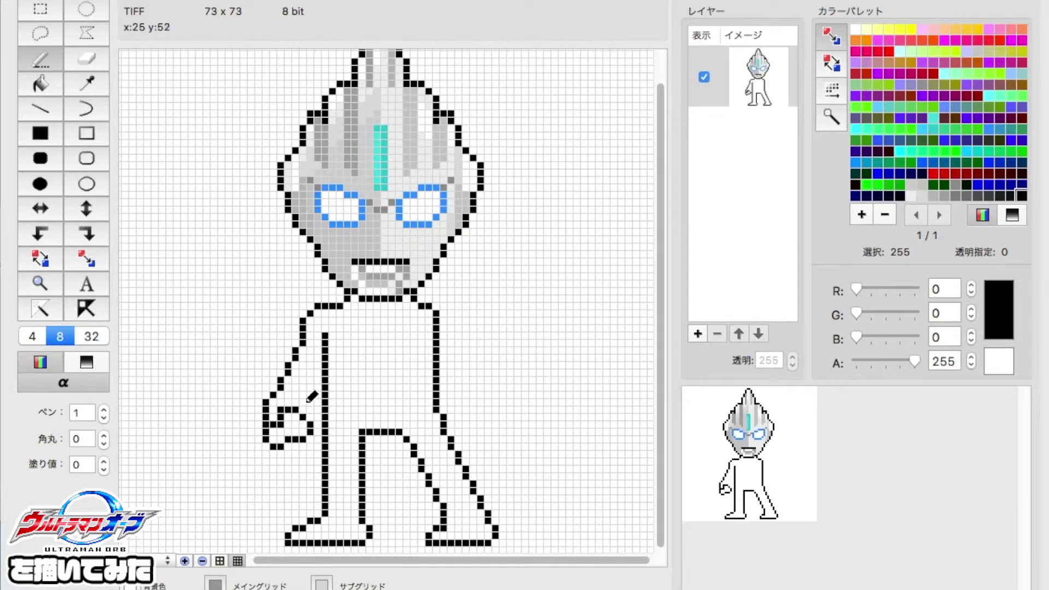
- Erase the torso outline behind the left fist and draw the second hand and wrist gripping beside it
{"action": "key", "text": "e"}
{"action": "left_click_drag", "start_coordinate": [325, 395], "coordinate": [326, 424]}
{"action": "key", "text": "p"}
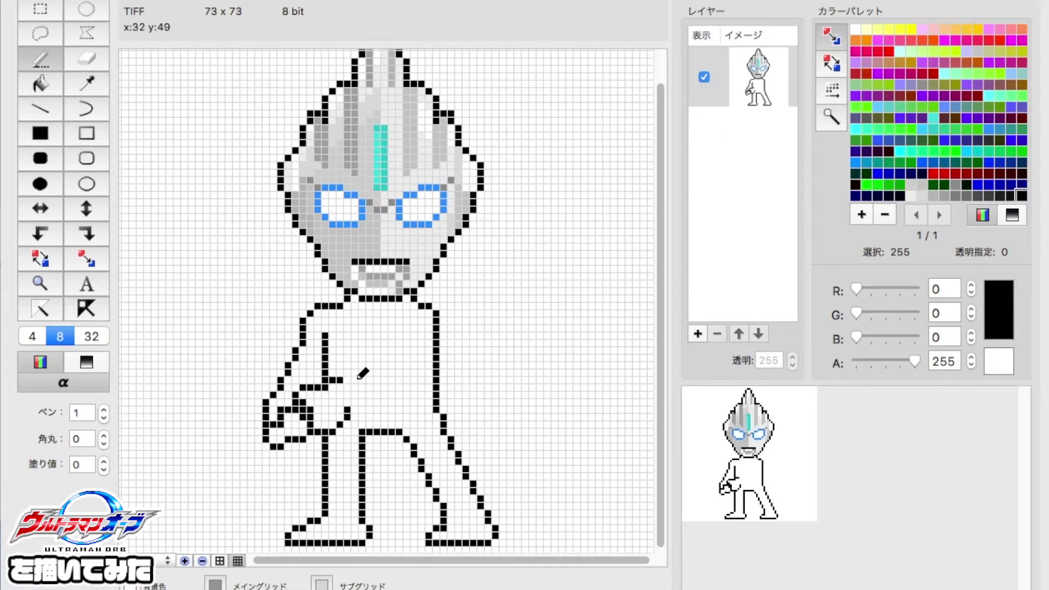
- Outline the right arm diagonally across the chest to the hands and round off its shoulder
{"action": "left_click_drag", "start_coordinate": [361, 370], "coordinate": [415, 330]}
{"action": "left_click", "coordinate": [359, 405]}
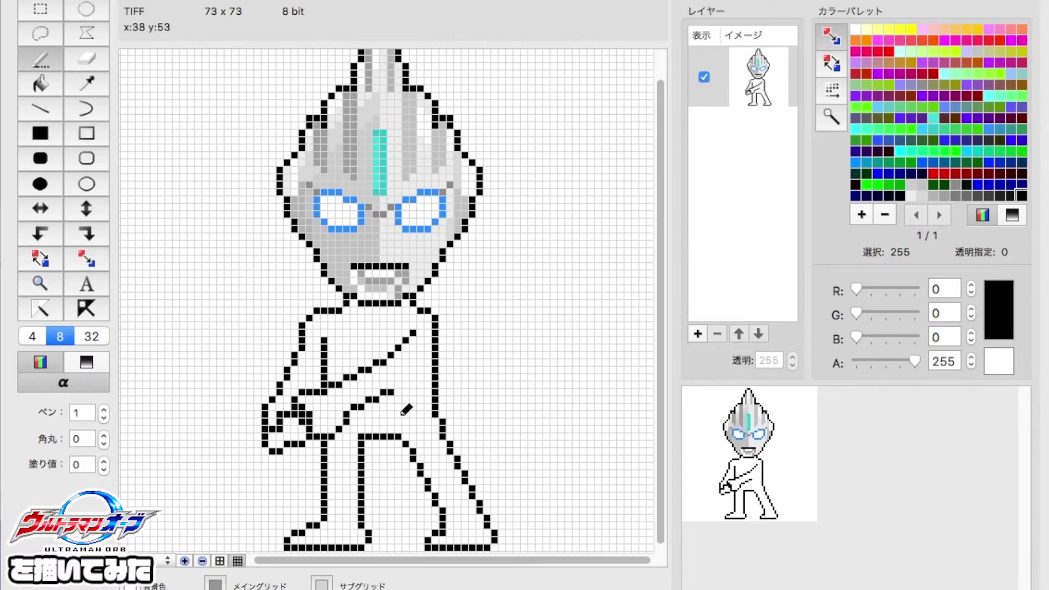
{"action": "key", "text": "e"}
{"action": "mouse_move", "coordinate": [443, 346]}
{"action": "left_mouse_down"}
{"action": "mouse_move", "coordinate": [443, 323]}
{"action": "mouse_move", "coordinate": [436, 350]}
{"action": "mouse_move", "coordinate": [448, 335]}
{"action": "left_mouse_up"}
{"action": "key", "text": "p"}
{"action": "key", "text": "e"}
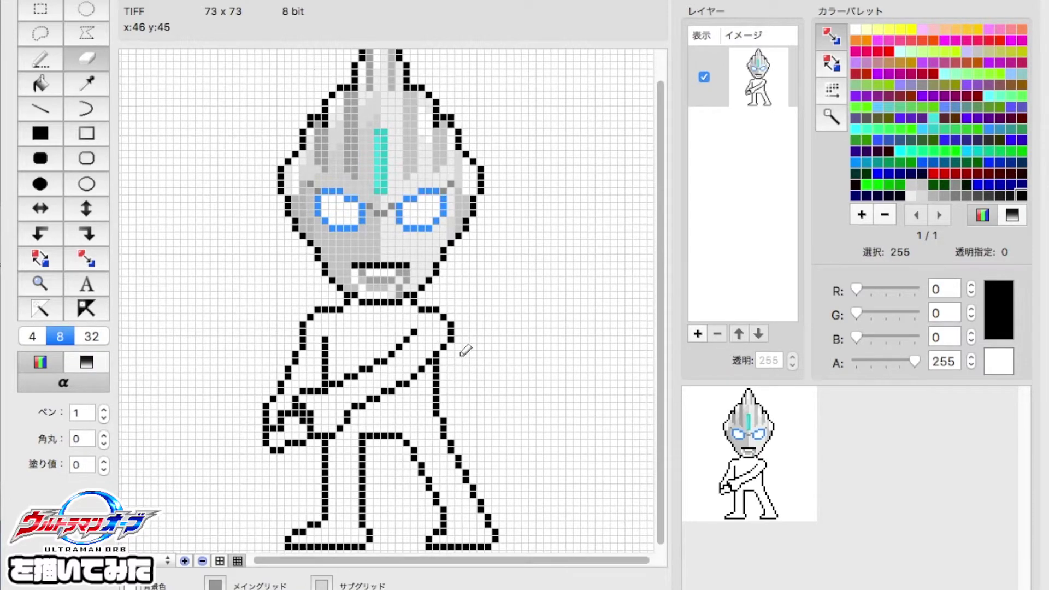
- Select the whole figure and move it to the right edge of the canvas
{"action": "scroll", "coordinate": [338, 454], "scroll_direction": "up", "scroll_amount": 2}
{"action": "left_click", "coordinate": [202, 561]}
{"action": "key", "text": "m"}
{"action": "left_click_drag", "start_coordinate": [153, 52], "coordinate": [312, 320]}
{"action": "left_click_drag", "start_coordinate": [280, 211], "coordinate": [340, 210]}
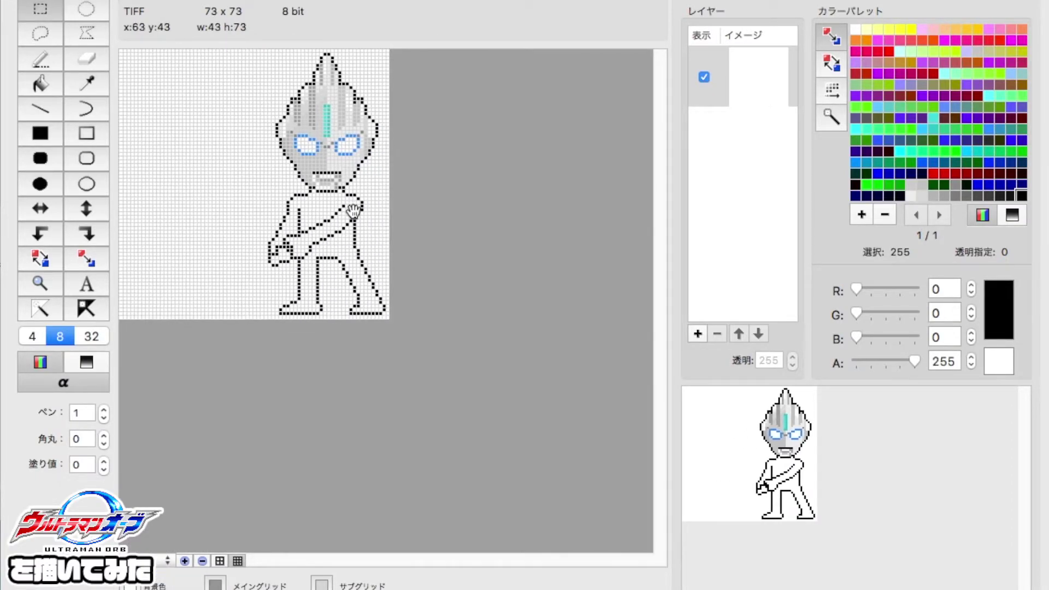
{"action": "left_click", "coordinate": [185, 560]}
{"action": "key", "text": "p"}
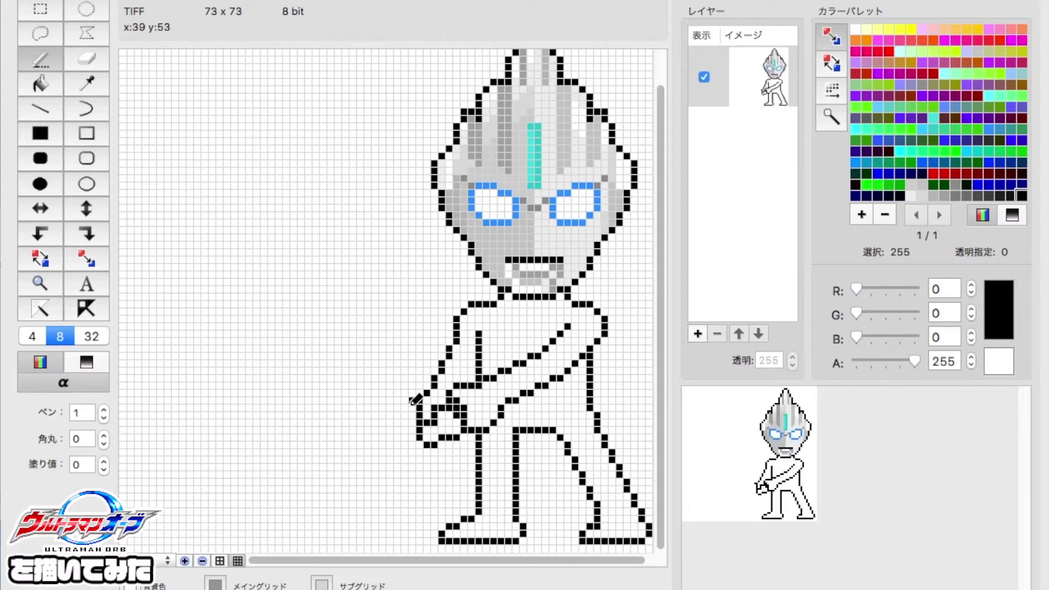
- Draw a solid black disc in front of the fists as the core of the sword hilt
{"action": "left_click_drag", "start_coordinate": [320, 422], "coordinate": [364, 465]}
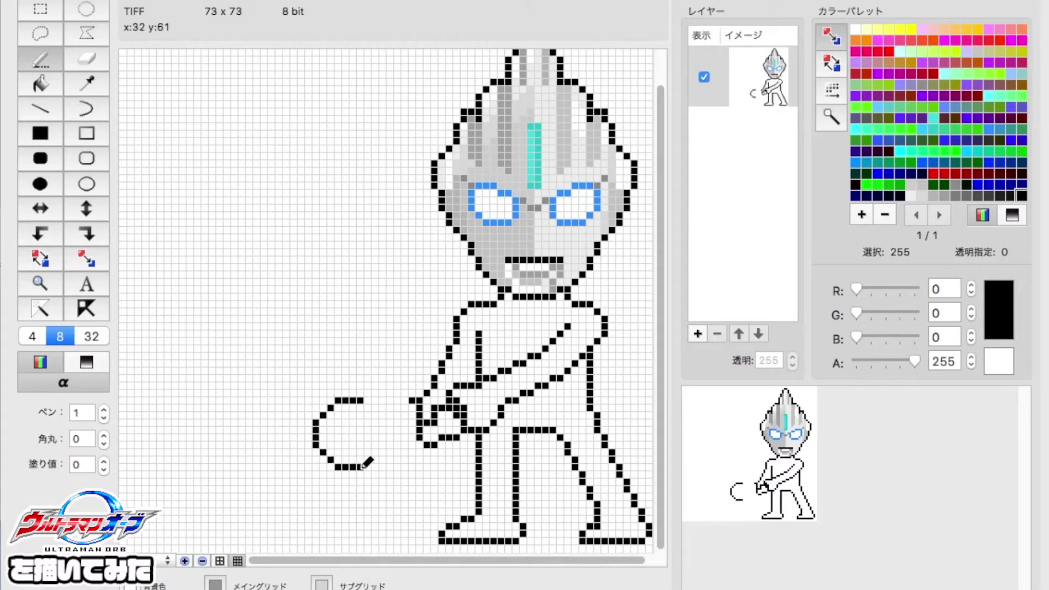
{"action": "left_click_drag", "start_coordinate": [386, 424], "coordinate": [365, 402]}
{"action": "left_click", "coordinate": [344, 434]}
- Paint four small squares on the black disc: light blue above, red left, green below and yellow right
{"action": "left_click", "coordinate": [877, 106]}
{"action": "left_click", "coordinate": [346, 411]}
{"action": "left_click", "coordinate": [933, 174]}
{"action": "left_click", "coordinate": [911, 129]}
{"action": "left_click", "coordinate": [346, 455]}
{"action": "left_click", "coordinate": [911, 28]}
{"action": "left_click", "coordinate": [369, 435]}
- Draw a black ring around the coloured disc, leaving a white gap between them
{"action": "left_click", "coordinate": [1020, 195]}
{"action": "left_click_drag", "start_coordinate": [320, 392], "coordinate": [330, 392]}
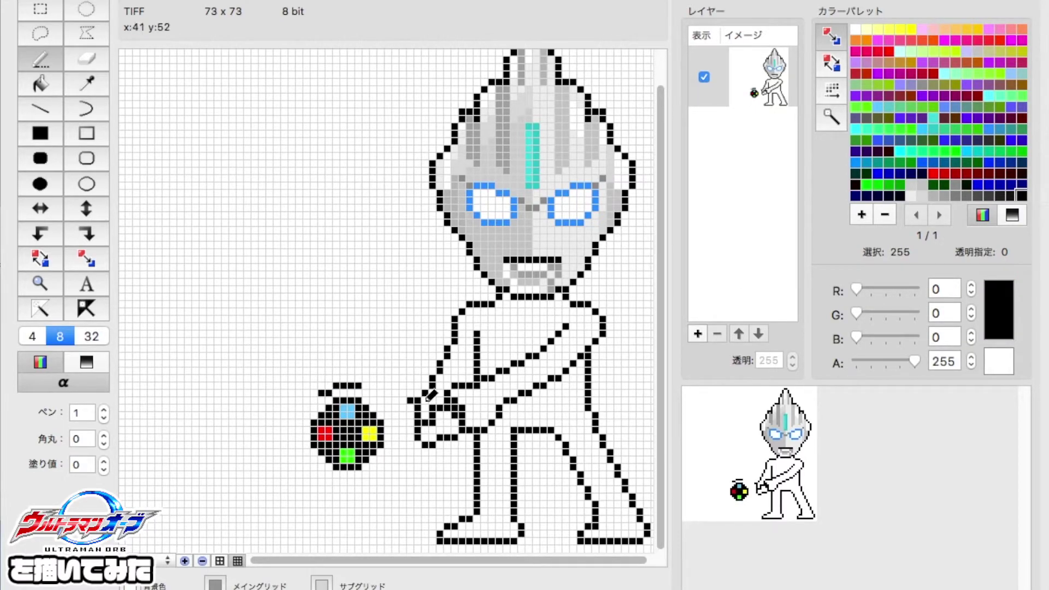
{"action": "left_click_drag", "start_coordinate": [397, 431], "coordinate": [389, 404]}
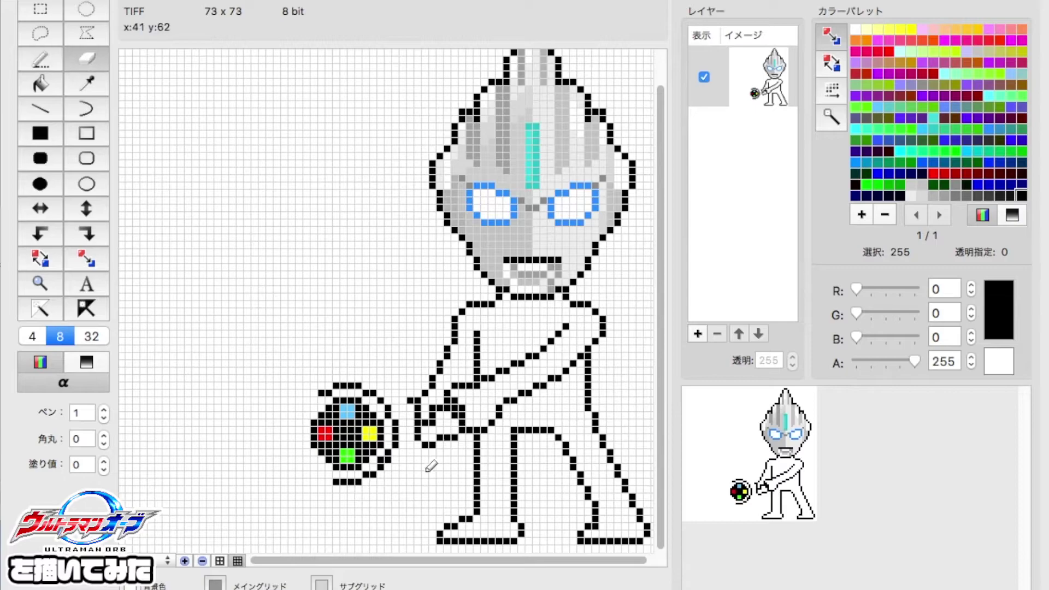
{"action": "left_click_drag", "start_coordinate": [309, 405], "coordinate": [329, 472]}
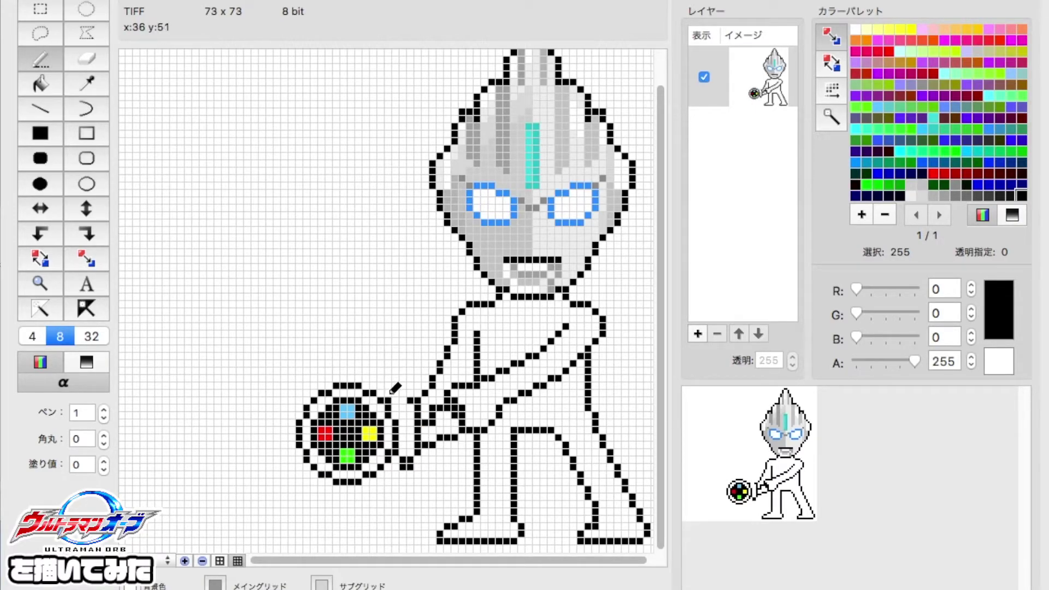
- Draw the solid black guard between the ring and the hands and add the upper arc of an outer ring
{"action": "left_click_drag", "start_coordinate": [410, 391], "coordinate": [407, 459]}
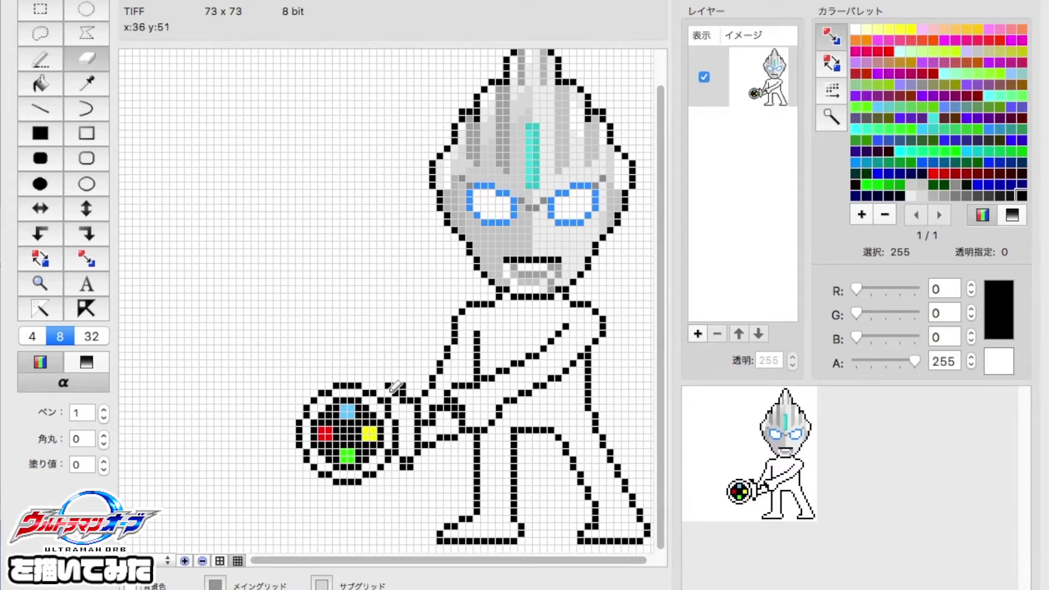
{"action": "left_click", "coordinate": [47, 71]}
{"action": "left_click_drag", "start_coordinate": [329, 370], "coordinate": [392, 382]}
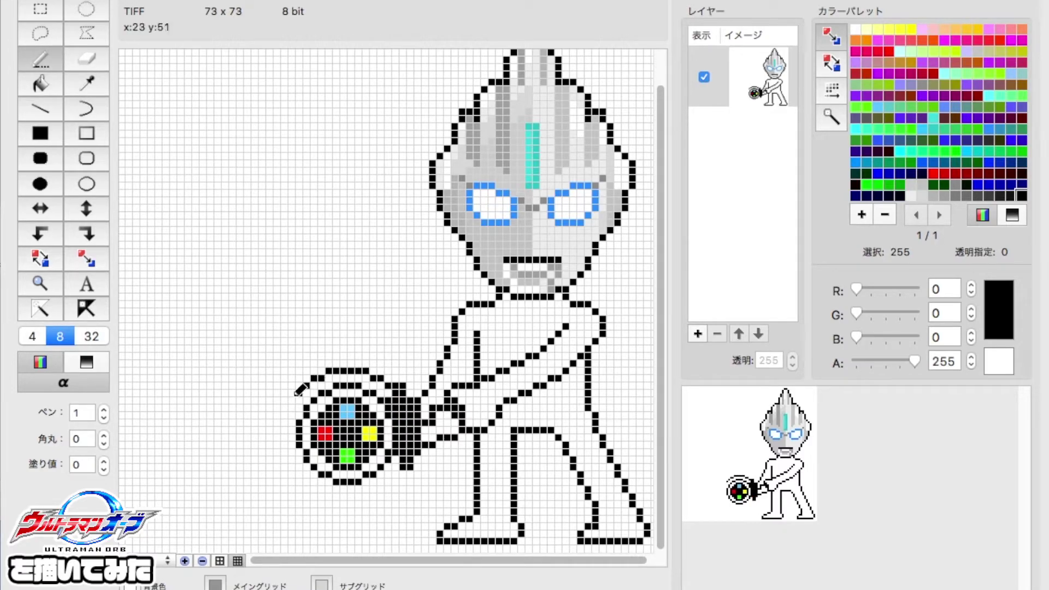
- Draw the outer ring's lower arc and outline the long pointed sword blade to the canvas's left edge
{"action": "left_click", "coordinate": [291, 466]}
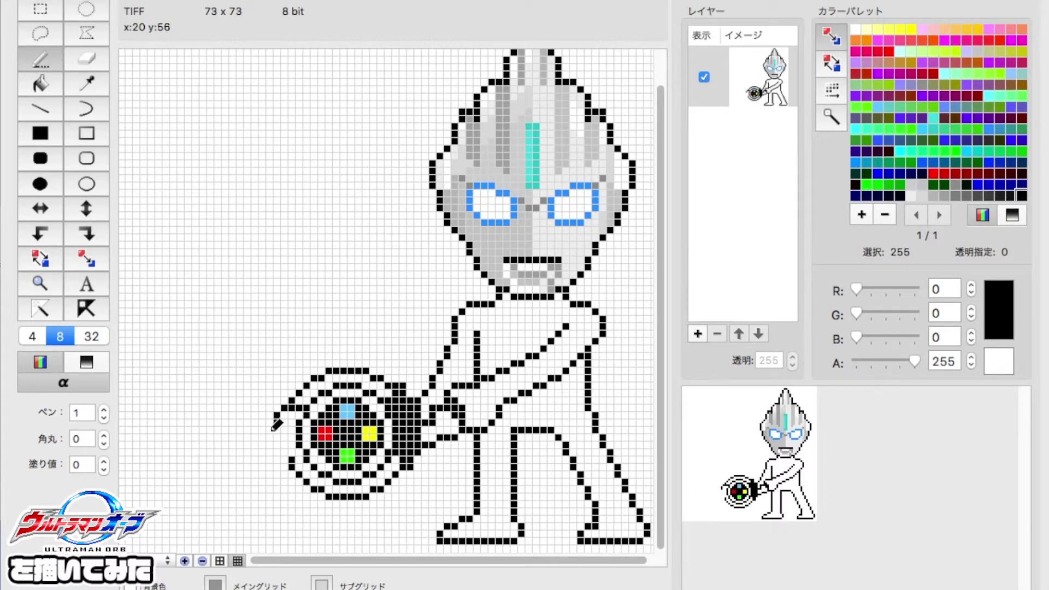
{"action": "left_click_drag", "start_coordinate": [187, 445], "coordinate": [170, 459]}
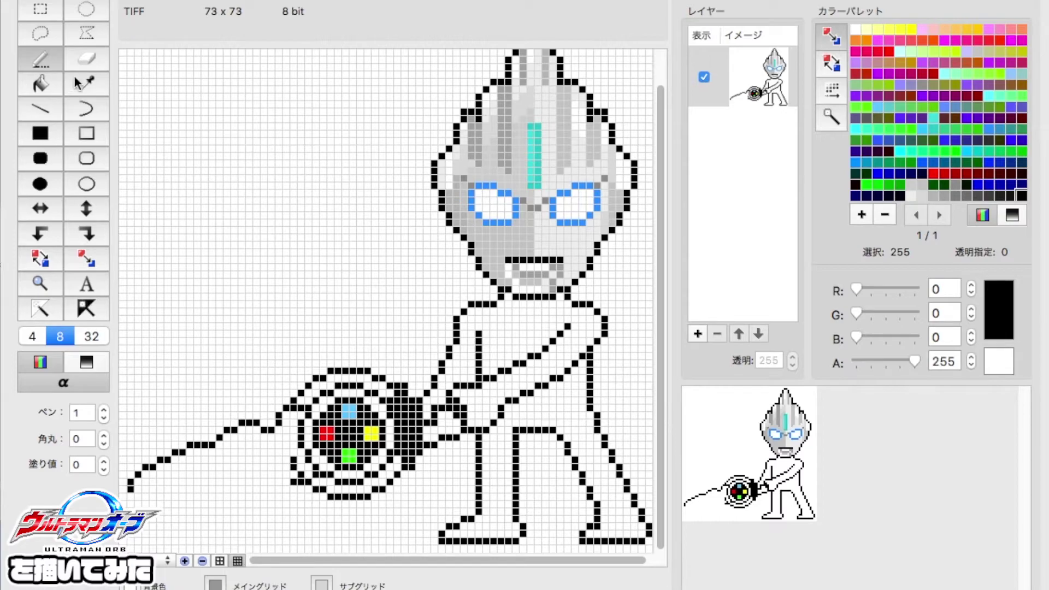
{"action": "left_click_drag", "start_coordinate": [241, 489], "coordinate": [162, 488]}
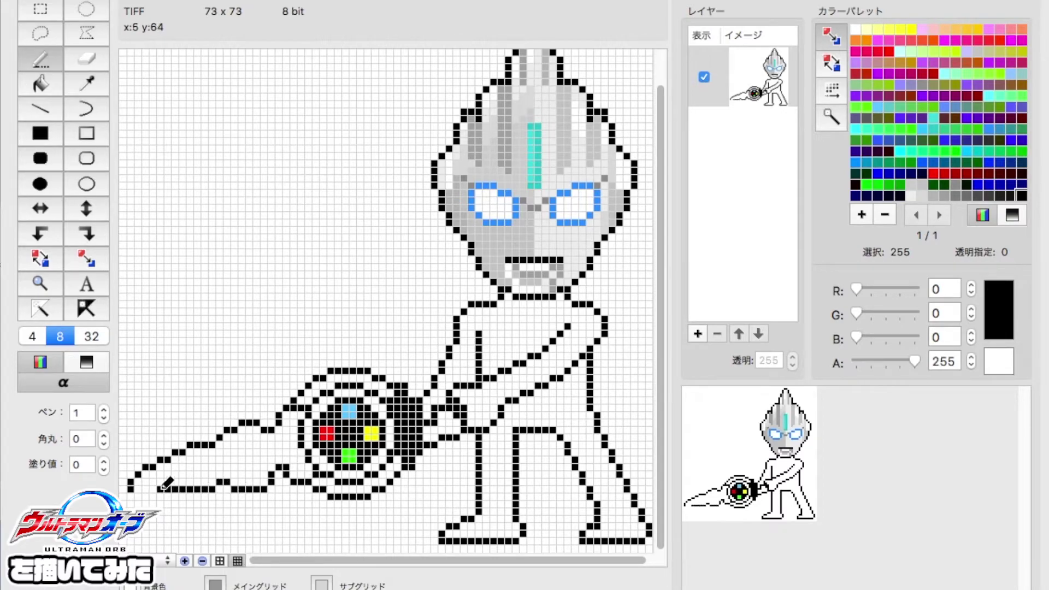
- Paint a red flame pattern along the blade and fill the outer ring's upper and lower arcs with yellow
{"action": "left_click", "coordinate": [326, 433], "text": "alt"}
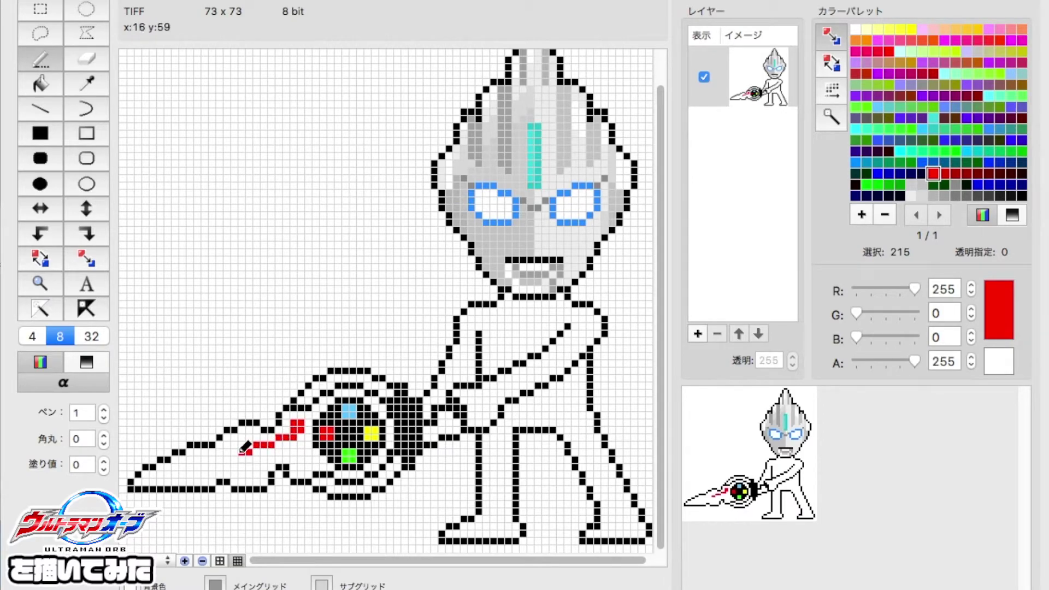
{"action": "left_click_drag", "start_coordinate": [257, 474], "coordinate": [251, 439]}
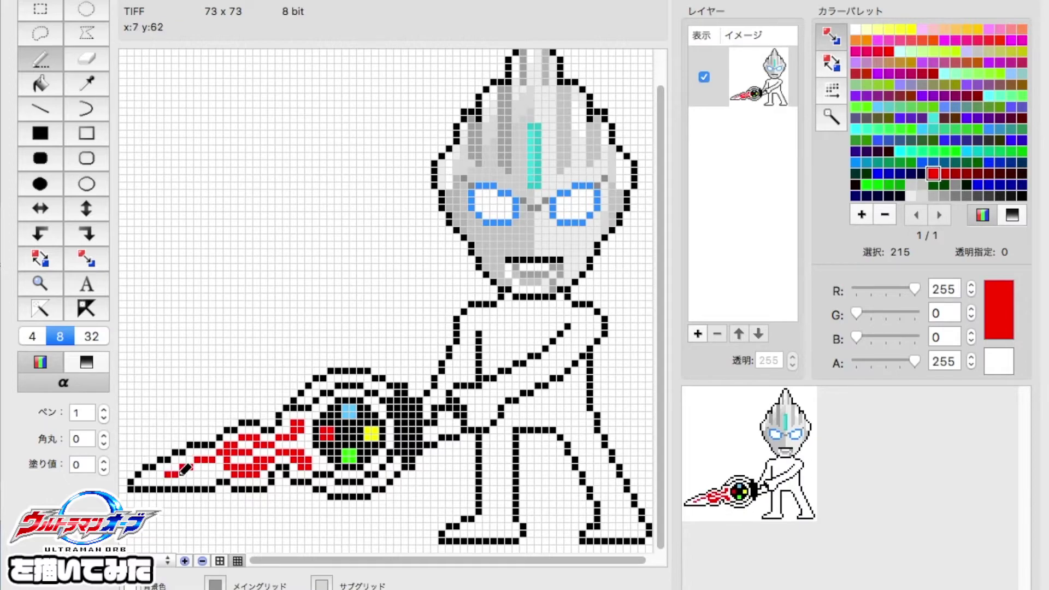
{"action": "left_click", "coordinate": [371, 433], "text": "alt"}
{"action": "left_click", "coordinate": [40, 83]}
{"action": "left_click", "coordinate": [350, 377]}
{"action": "left_click", "coordinate": [349, 486]}
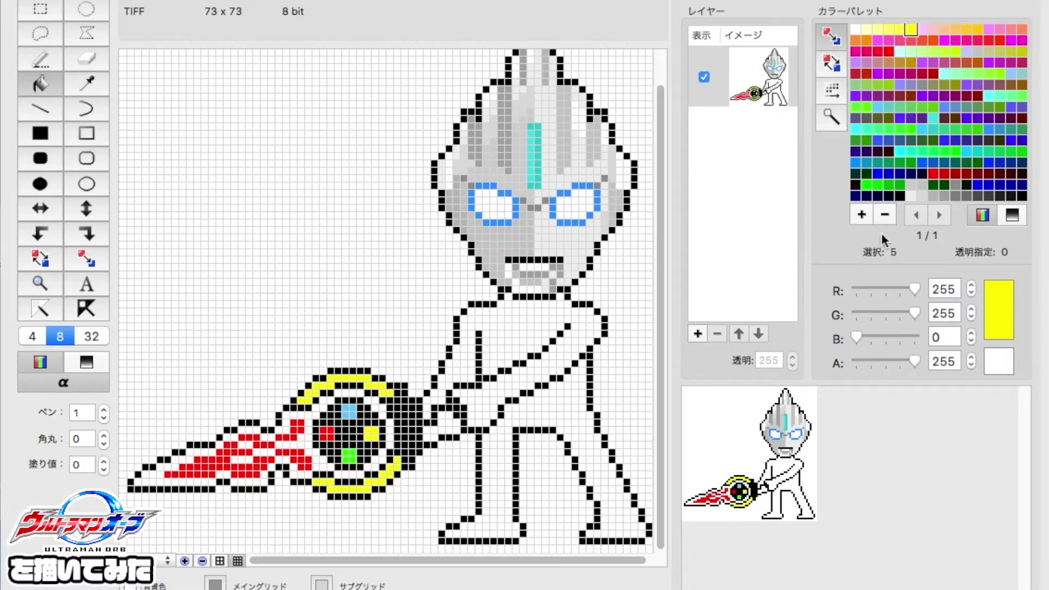
- Shade the blade's edges and the ring around the disc with light gray RGB 221, 221, 221
{"action": "left_click", "coordinate": [910, 184]}
{"action": "left_click", "coordinate": [40, 58]}
{"action": "left_click_drag", "start_coordinate": [144, 481], "coordinate": [186, 473]}
{"action": "left_click", "coordinate": [922, 184]}
{"action": "left_click", "coordinate": [922, 195]}
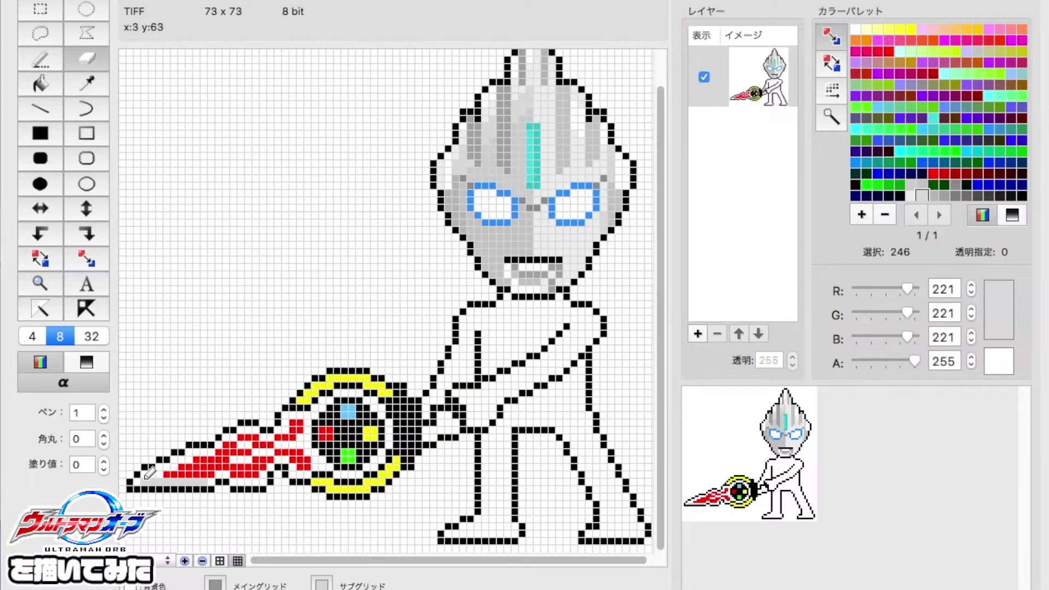
{"action": "left_click", "coordinate": [40, 83]}
{"action": "left_click", "coordinate": [223, 477]}
{"action": "left_click", "coordinate": [249, 471]}
{"action": "left_click", "coordinate": [287, 463]}
{"action": "key", "text": "p"}
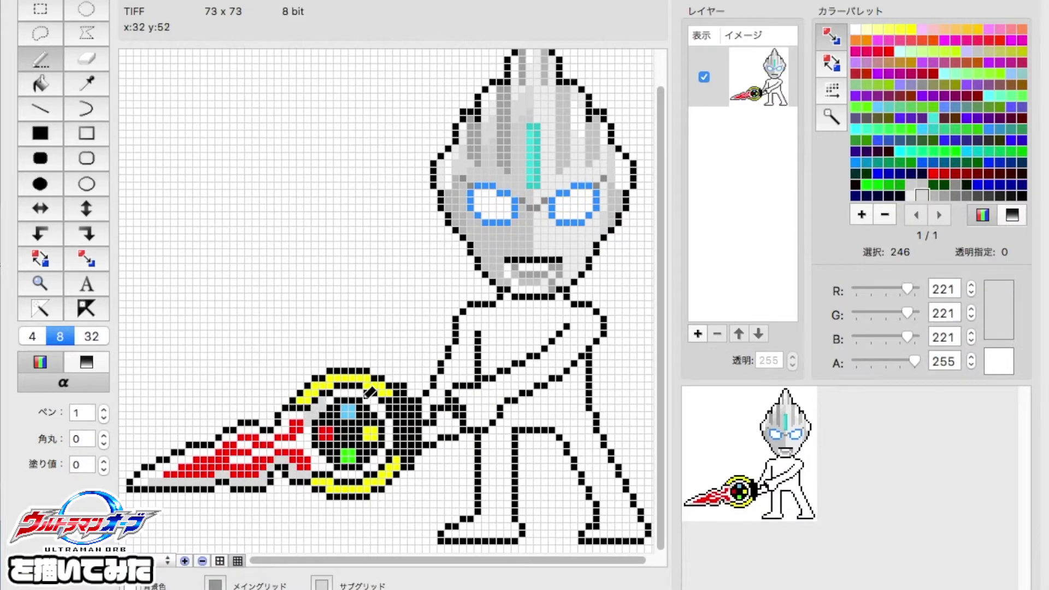
{"action": "left_click_drag", "start_coordinate": [385, 405], "coordinate": [333, 465]}
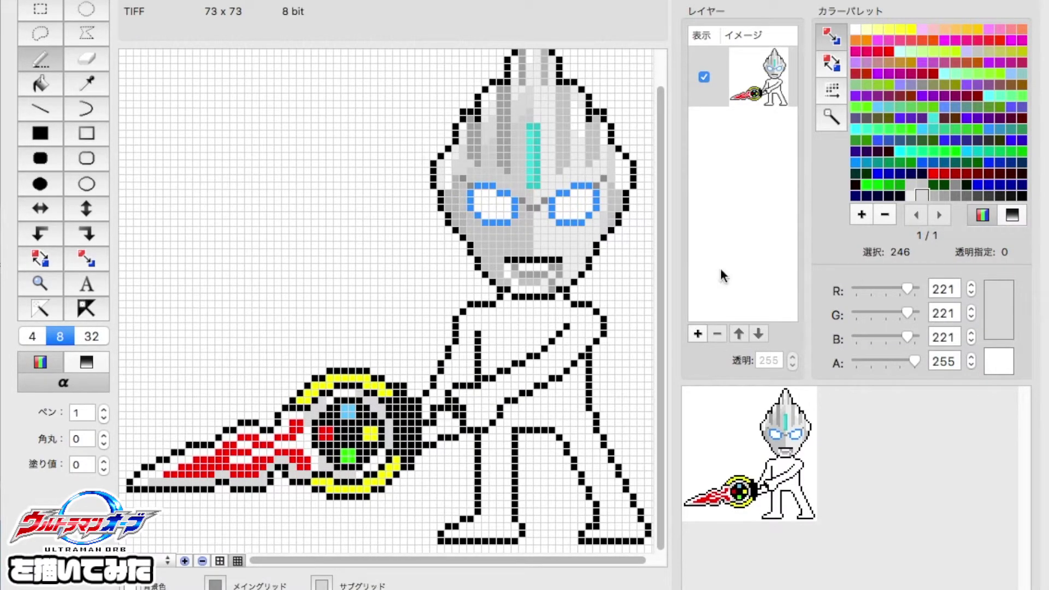
- Add light blue and red accents to the black guard of the sword
{"action": "left_click", "coordinate": [348, 410], "text": "alt"}
{"action": "left_click_drag", "start_coordinate": [405, 422], "coordinate": [413, 422]}
{"action": "left_click", "coordinate": [327, 434], "text": "alt"}
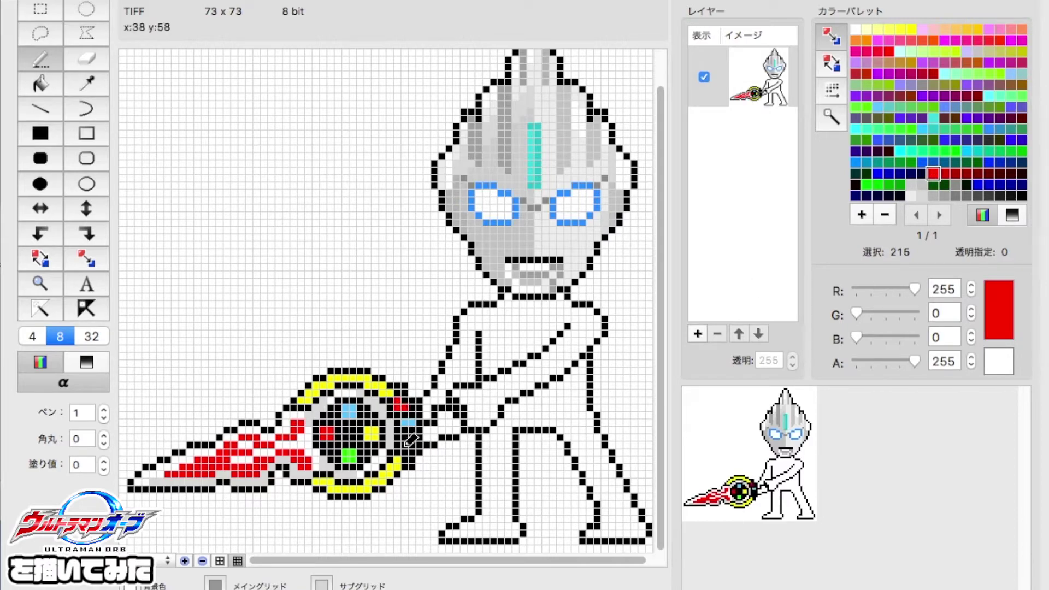
- Paint red marks on the left shoulder and upper chest, and a light blue colour timer outline at the chest's centre
{"action": "left_click_drag", "start_coordinate": [476, 313], "coordinate": [469, 329]}
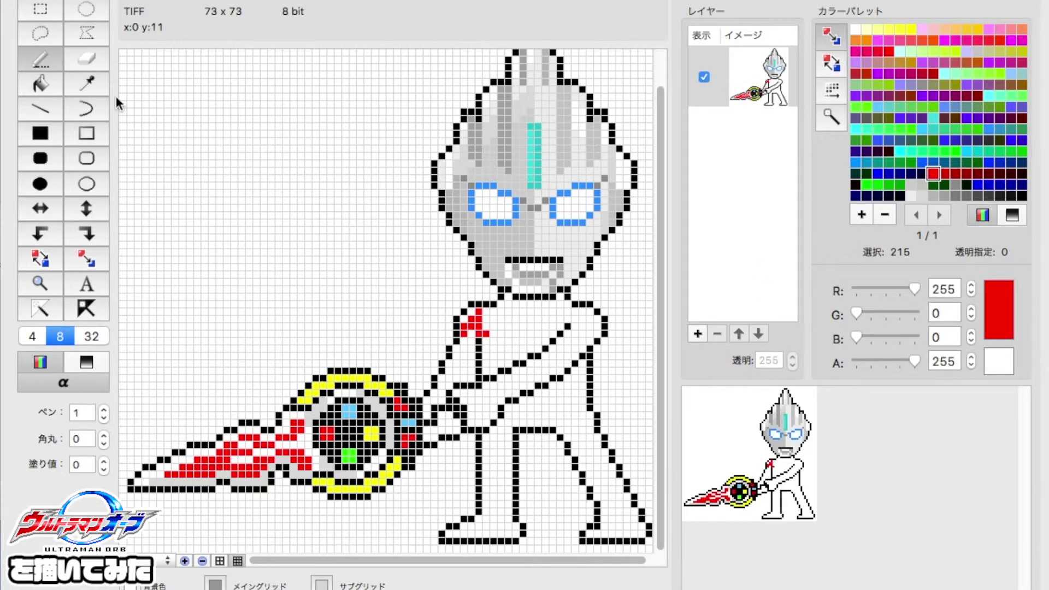
{"action": "left_click", "coordinate": [409, 422], "text": "alt"}
{"action": "mouse_move", "coordinate": [523, 348]}
{"action": "left_mouse_down"}
{"action": "mouse_move", "coordinate": [511, 331]}
{"action": "mouse_move", "coordinate": [529, 319]}
{"action": "mouse_move", "coordinate": [538, 337]}
{"action": "mouse_move", "coordinate": [498, 335]}
{"action": "left_mouse_up"}
{"action": "scroll", "coordinate": [134, 82], "scroll_direction": "right", "scroll_amount": 1}
{"action": "left_click", "coordinate": [495, 332], "text": "alt"}
{"action": "mouse_move", "coordinate": [540, 334]}
{"action": "left_mouse_down"}
{"action": "mouse_move", "coordinate": [551, 334]}
{"action": "mouse_move", "coordinate": [552, 320]}
{"action": "left_mouse_up"}
- Close the collar outline and fill the neck with solid black
{"action": "left_click", "coordinate": [488, 304], "text": "alt"}
{"action": "left_click", "coordinate": [498, 320]}
{"action": "left_click", "coordinate": [570, 302]}
{"action": "key", "text": "g"}
{"action": "left_click", "coordinate": [492, 295]}
{"action": "key", "text": "p"}
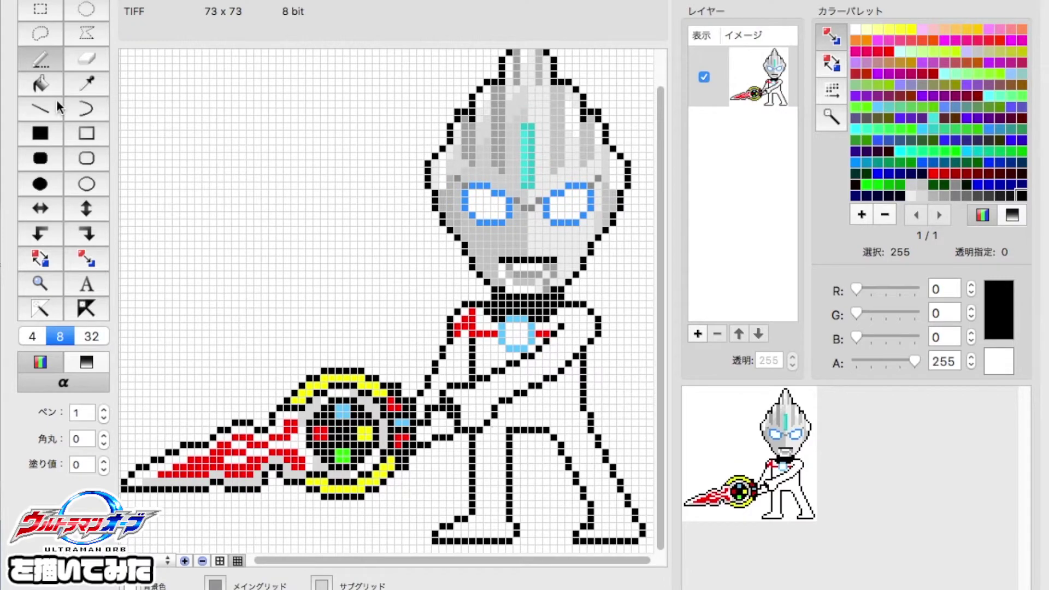
- Draw boundary lines across both legs near the knees and fill the lower torso and thighs with black
{"action": "left_click_drag", "start_coordinate": [481, 471], "coordinate": [507, 455]}
{"action": "left_click", "coordinate": [581, 462]}
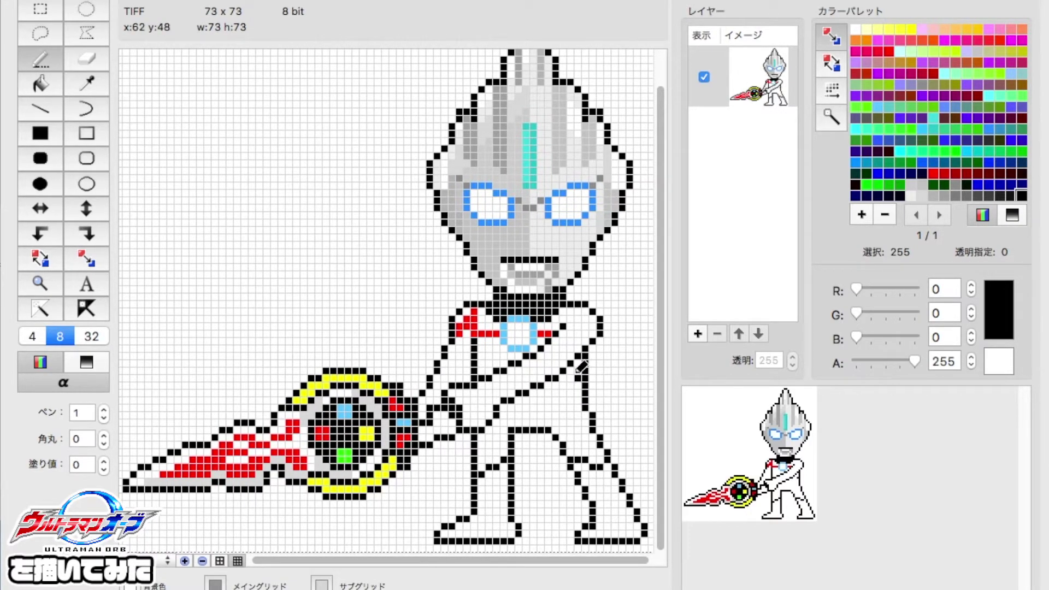
{"action": "key", "text": "g"}
{"action": "left_click", "coordinate": [578, 464]}
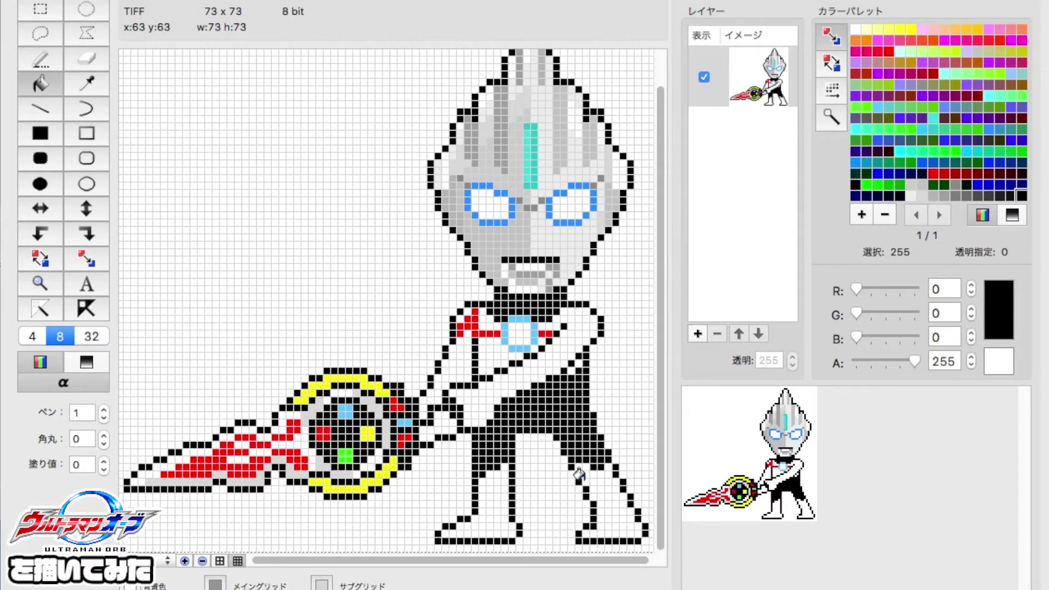
- Paint red patterns on both lower legs and tidy up their edges
{"action": "key", "text": "p"}
{"action": "left_click", "coordinate": [933, 174]}
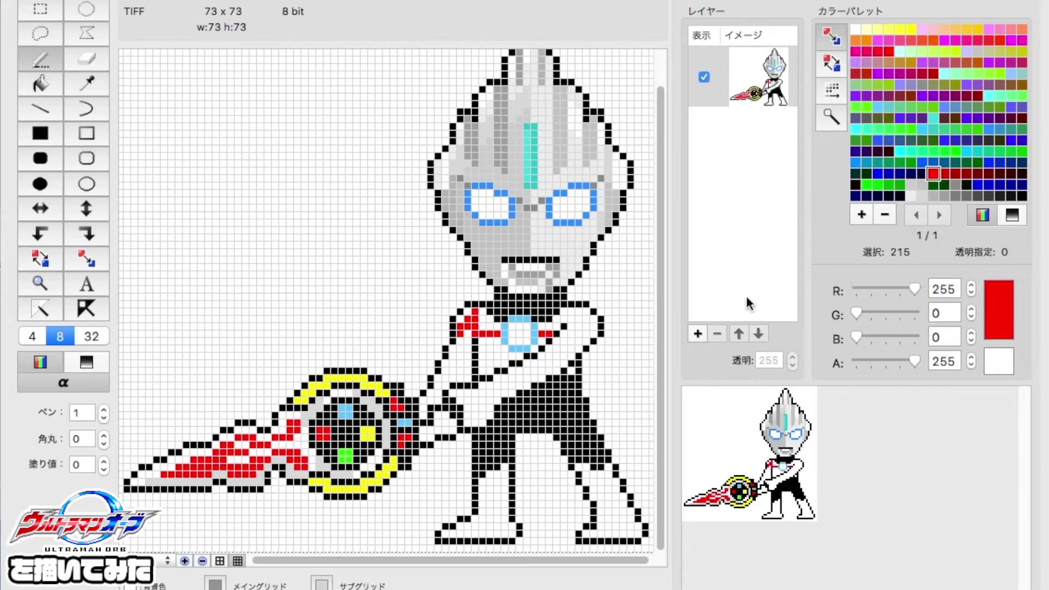
{"action": "left_click_drag", "start_coordinate": [495, 485], "coordinate": [497, 492]}
{"action": "mouse_move", "coordinate": [590, 469]}
{"action": "left_mouse_down"}
{"action": "mouse_move", "coordinate": [606, 459]}
{"action": "mouse_move", "coordinate": [617, 484]}
{"action": "mouse_move", "coordinate": [602, 500]}
{"action": "mouse_move", "coordinate": [623, 485]}
{"action": "left_mouse_up"}
{"action": "key", "text": "e"}
{"action": "key", "text": "p"}
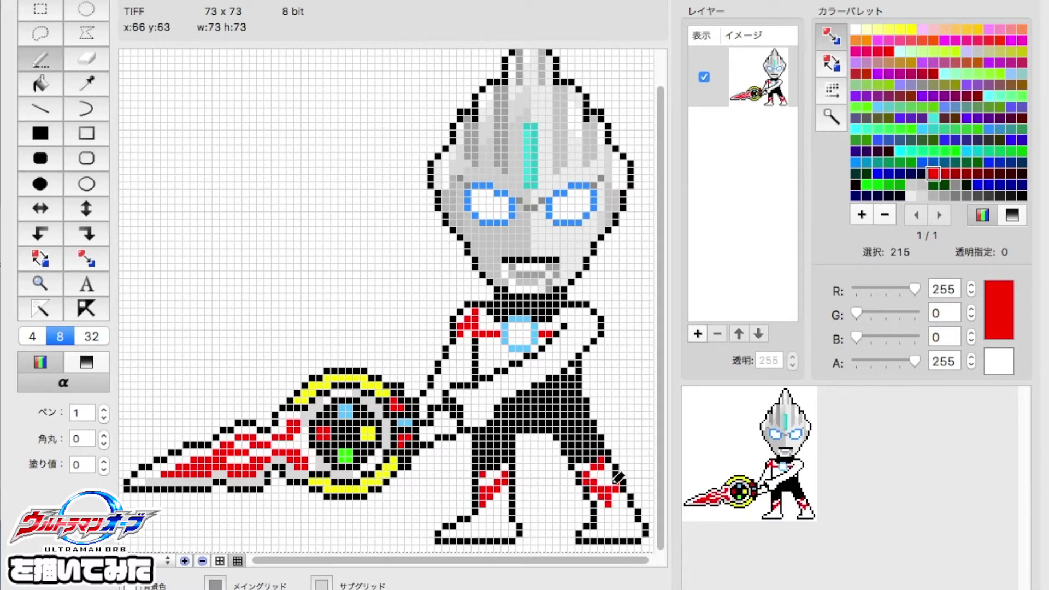
{"action": "key", "text": "e"}
{"action": "key", "text": "p"}
- Paint red patterns around the colour timer, on the right shoulder, along the crossing arm's lower edge and on the left arm
{"action": "mouse_move", "coordinate": [499, 335]}
{"action": "left_mouse_down"}
{"action": "mouse_move", "coordinate": [508, 367]}
{"action": "mouse_move", "coordinate": [488, 359]}
{"action": "left_mouse_up"}
{"action": "left_click", "coordinate": [572, 322]}
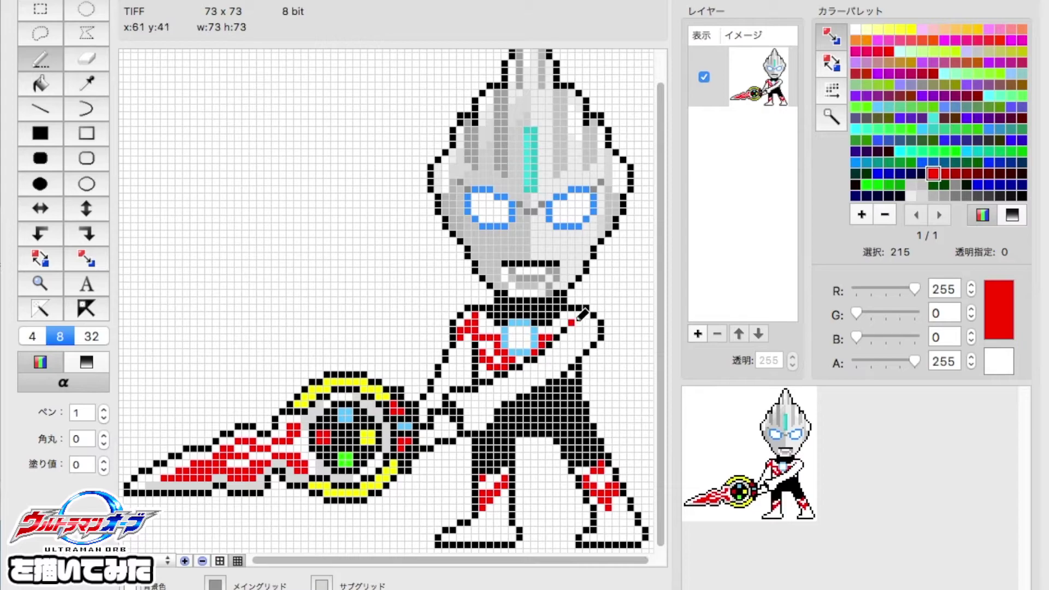
{"action": "mouse_move", "coordinate": [574, 326]}
{"action": "left_mouse_down"}
{"action": "mouse_move", "coordinate": [540, 375]}
{"action": "mouse_move", "coordinate": [557, 367]}
{"action": "mouse_move", "coordinate": [526, 385]}
{"action": "mouse_move", "coordinate": [532, 376]}
{"action": "left_mouse_up"}
{"action": "key", "text": "e"}
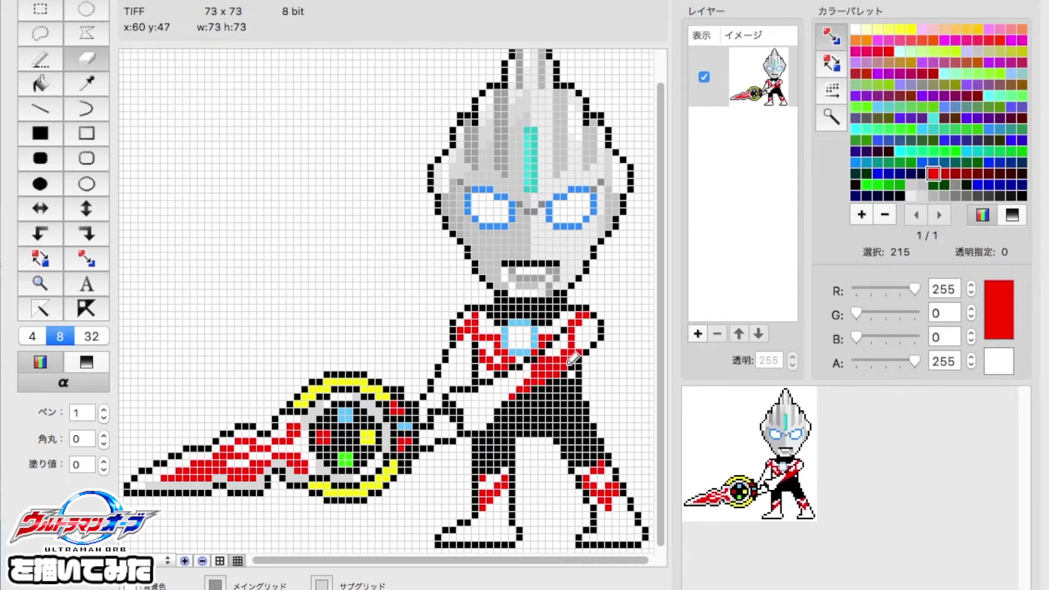
{"action": "key", "text": "p"}
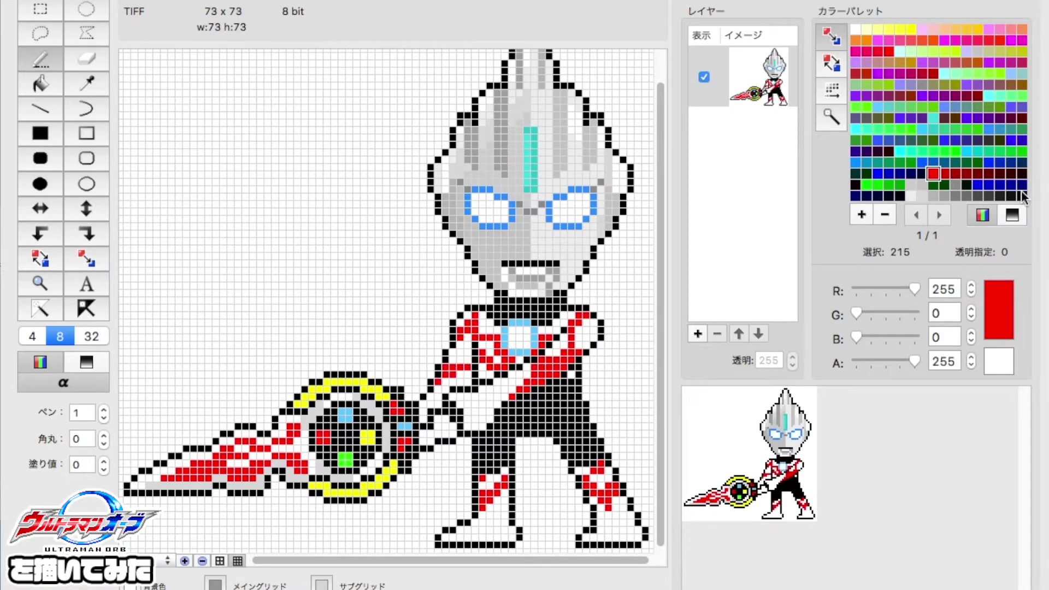
- Shade the left upper arm and the right shoulder in grey tones
{"action": "left_click", "coordinate": [547, 380], "text": "alt"}
{"action": "scroll", "coordinate": [513, 328], "scroll_direction": "left", "scroll_amount": 1}
{"action": "left_click", "coordinate": [583, 131], "text": "alt"}
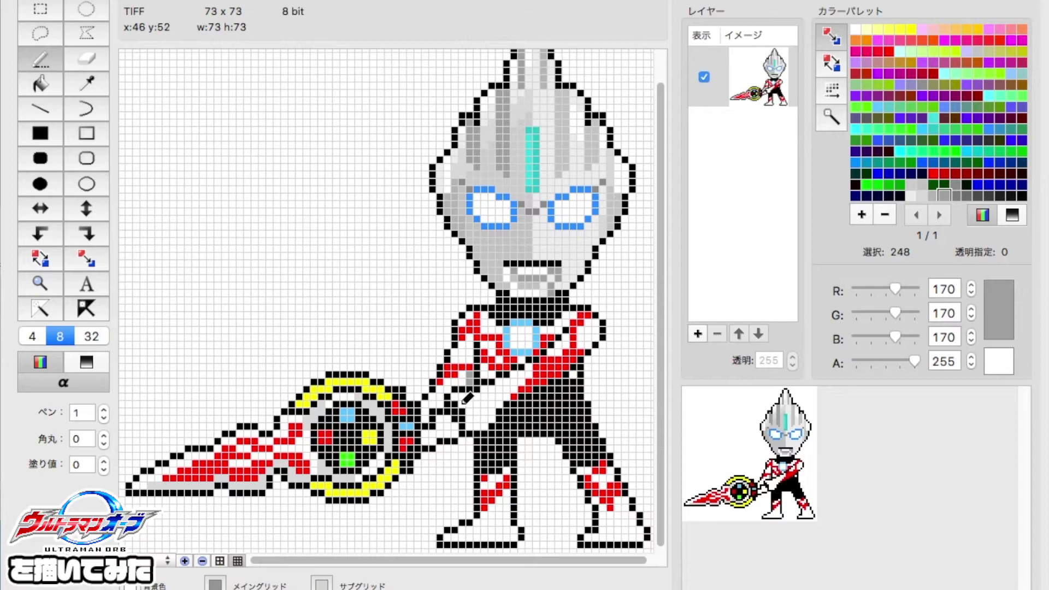
{"action": "left_click", "coordinate": [933, 194]}
{"action": "left_click", "coordinate": [921, 185]}
{"action": "left_click", "coordinate": [598, 331], "text": "alt"}
{"action": "left_click", "coordinate": [611, 327], "text": "alt"}
{"action": "left_click", "coordinate": [599, 327]}
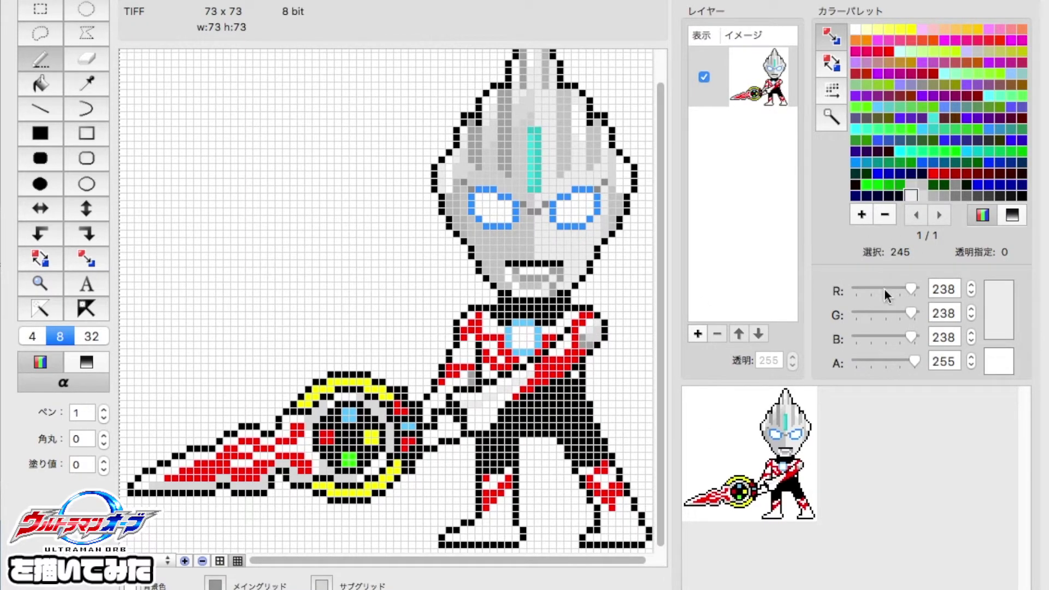
- Shade the crossing arm's elbow and the underside of the left upper arm in greys including RGB 221 and 238
{"action": "left_click", "coordinate": [920, 186]}
{"action": "left_click", "coordinate": [911, 185]}
{"action": "left_click", "coordinate": [495, 405], "text": "alt"}
{"action": "left_click", "coordinate": [483, 416], "text": "alt"}
{"action": "left_click", "coordinate": [481, 406], "text": "alt"}
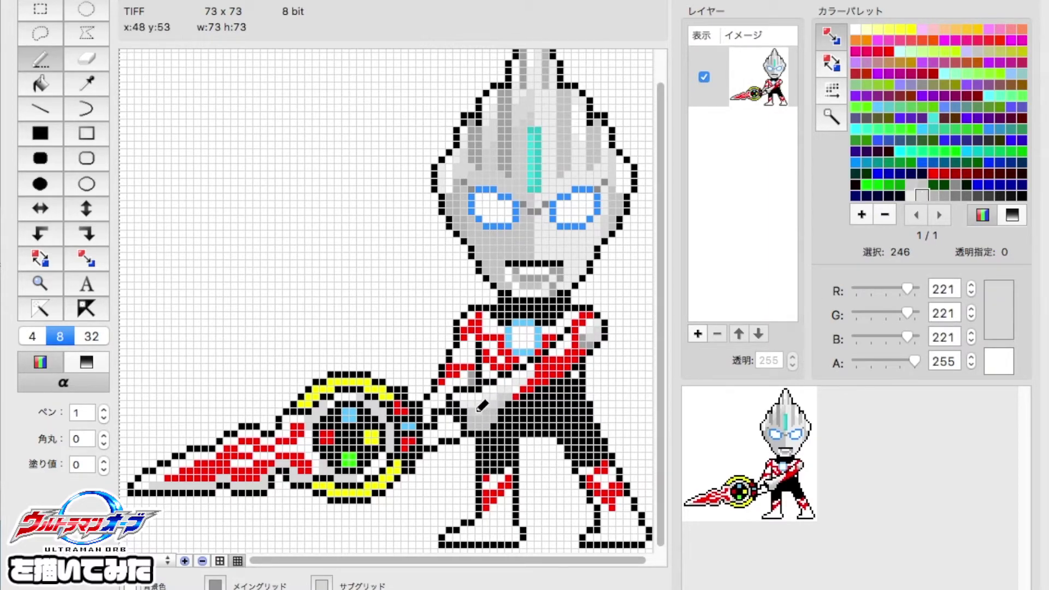
{"action": "left_click", "coordinate": [473, 377], "text": "alt"}
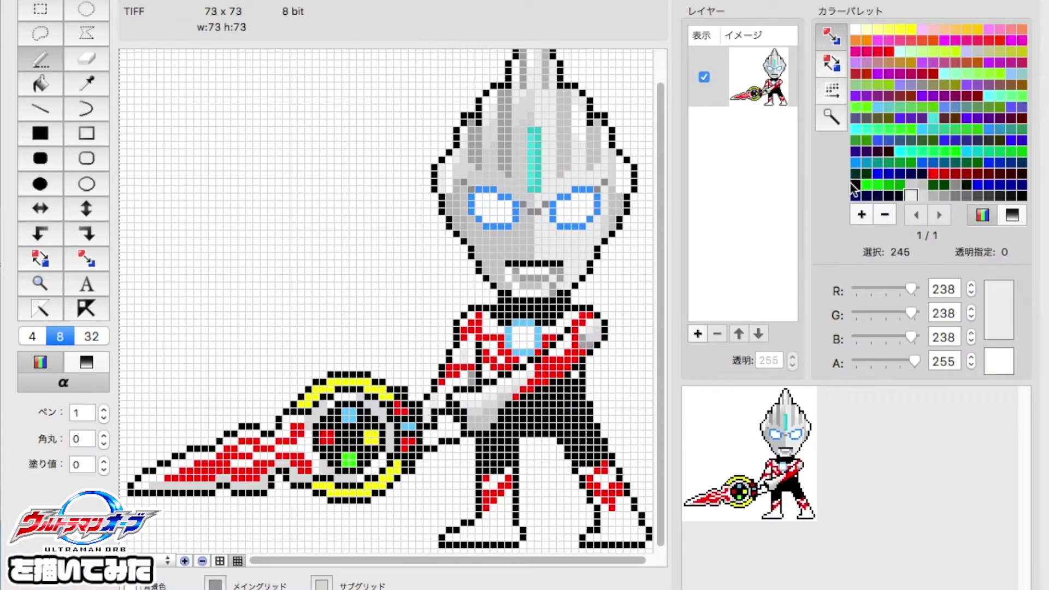
{"action": "left_click", "coordinate": [922, 195]}
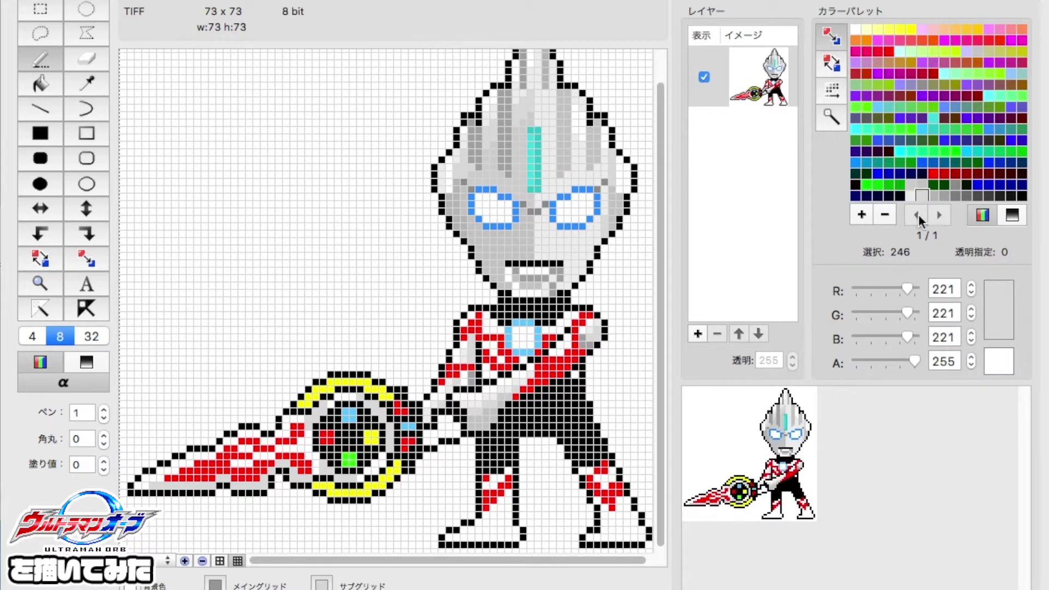
- Add light grey shading to the left arm, chest and both shoulders around the red patterns
{"action": "left_click", "coordinate": [477, 355], "text": "alt"}
{"action": "scroll", "coordinate": [481, 338], "scroll_direction": "right", "scroll_amount": 1}
{"action": "left_click", "coordinate": [489, 328], "text": "alt"}
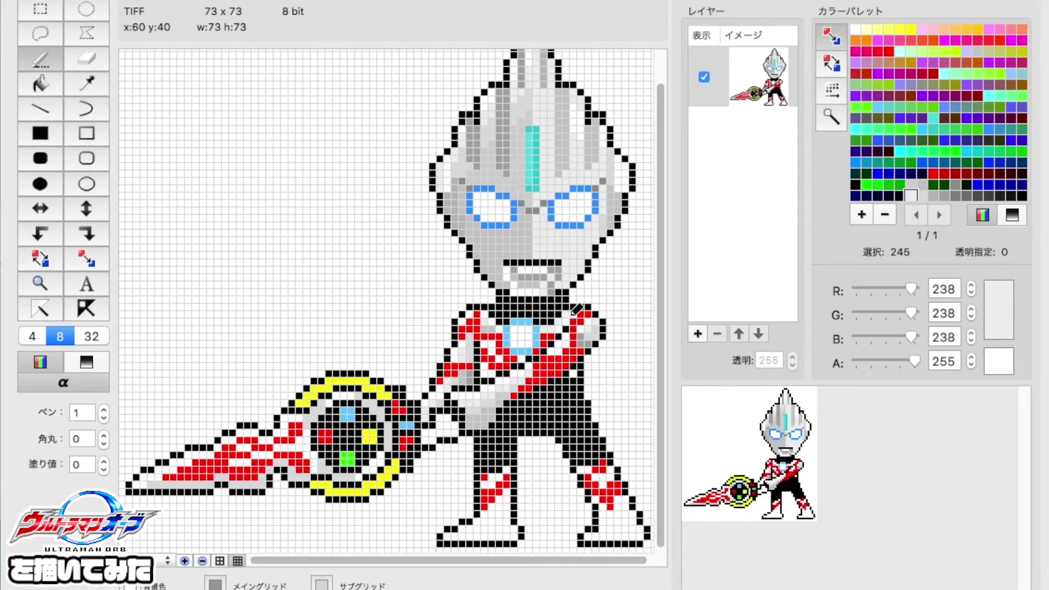
{"action": "scroll", "coordinate": [571, 322], "scroll_direction": "left", "scroll_amount": 1}
{"action": "left_click", "coordinate": [582, 313], "text": "alt"}
{"action": "scroll", "coordinate": [582, 312], "scroll_direction": "right", "scroll_amount": 1}
{"action": "left_click", "coordinate": [477, 330], "text": "alt"}
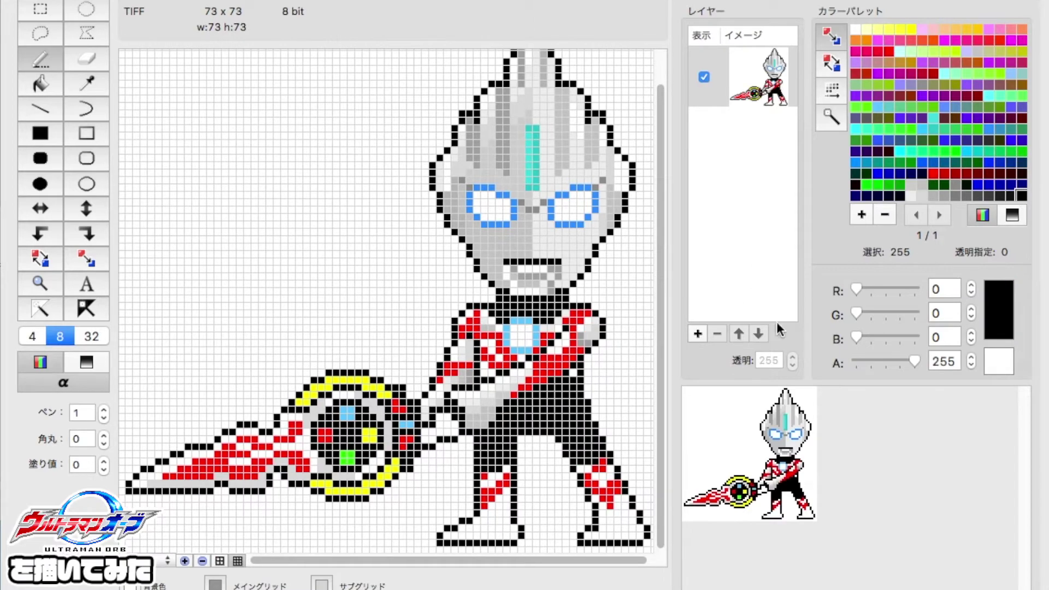
{"action": "left_click", "coordinate": [497, 367], "text": "alt"}
- Shade the left lower leg and foot in light greys, including RGB 238 and 221
{"action": "scroll", "coordinate": [481, 513], "scroll_direction": "right", "scroll_amount": 1}
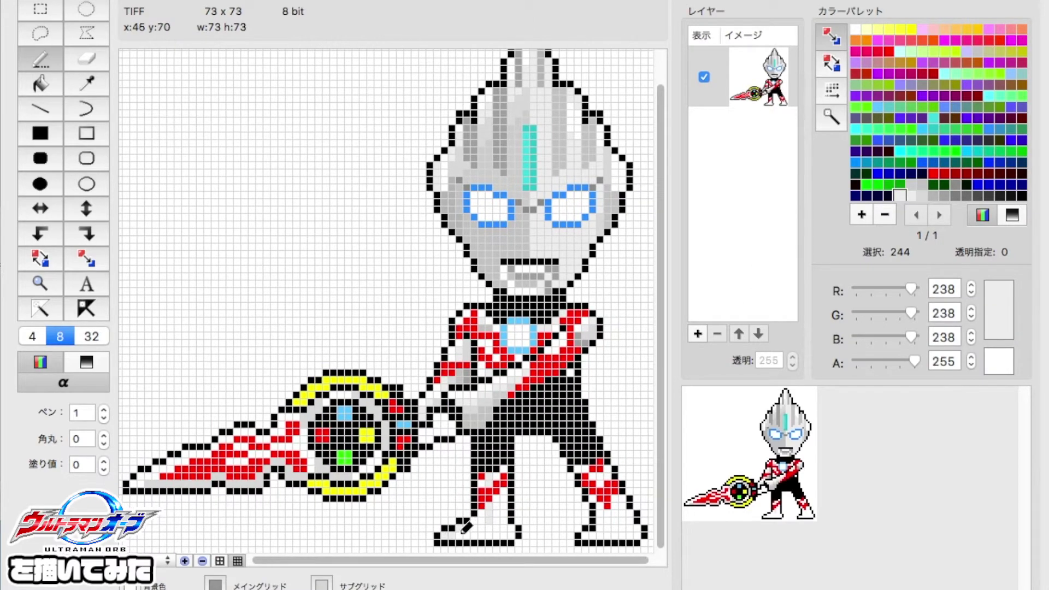
{"action": "left_click", "coordinate": [916, 194]}
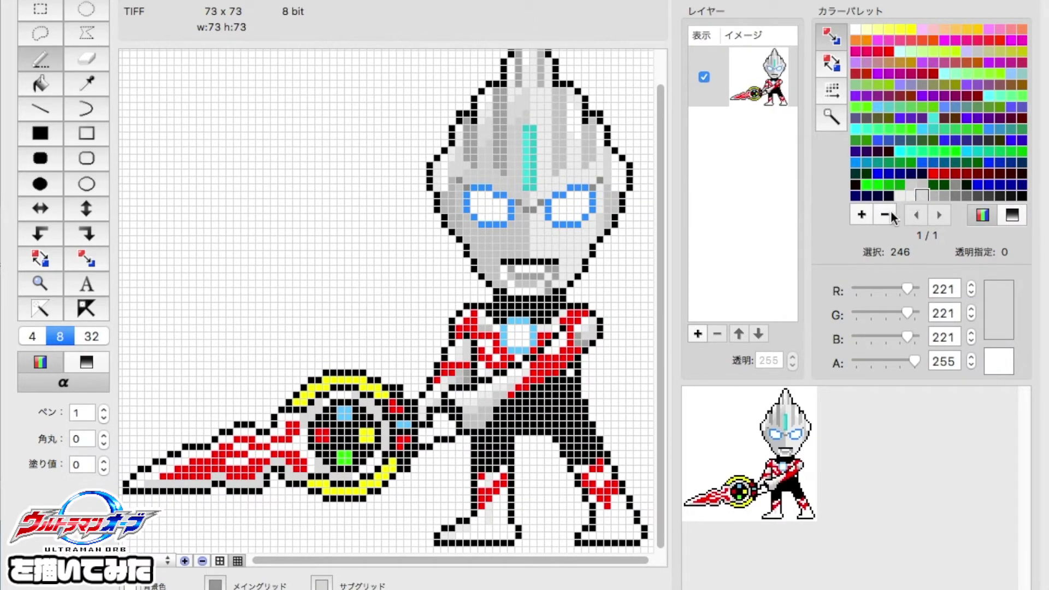
{"action": "mouse_move", "coordinate": [502, 494]}
{"action": "left_mouse_down"}
{"action": "mouse_move", "coordinate": [492, 528]}
{"action": "mouse_move", "coordinate": [468, 535]}
{"action": "mouse_move", "coordinate": [504, 530]}
{"action": "mouse_move", "coordinate": [509, 483]}
{"action": "left_mouse_up"}
{"action": "left_click", "coordinate": [492, 524], "text": "alt"}
- Shade the right lower leg and foot in light greys around the red pattern, including RGB 200
{"action": "mouse_move", "coordinate": [628, 495]}
{"action": "left_mouse_down"}
{"action": "mouse_move", "coordinate": [630, 508]}
{"action": "mouse_move", "coordinate": [601, 530]}
{"action": "mouse_move", "coordinate": [633, 521]}
{"action": "mouse_move", "coordinate": [616, 519]}
{"action": "mouse_move", "coordinate": [610, 460]}
{"action": "left_mouse_up"}
{"action": "left_click", "coordinate": [604, 513], "text": "alt"}
{"action": "left_click", "coordinate": [902, 194]}
{"action": "left_click", "coordinate": [922, 194]}
{"action": "left_click", "coordinate": [615, 467], "text": "alt"}
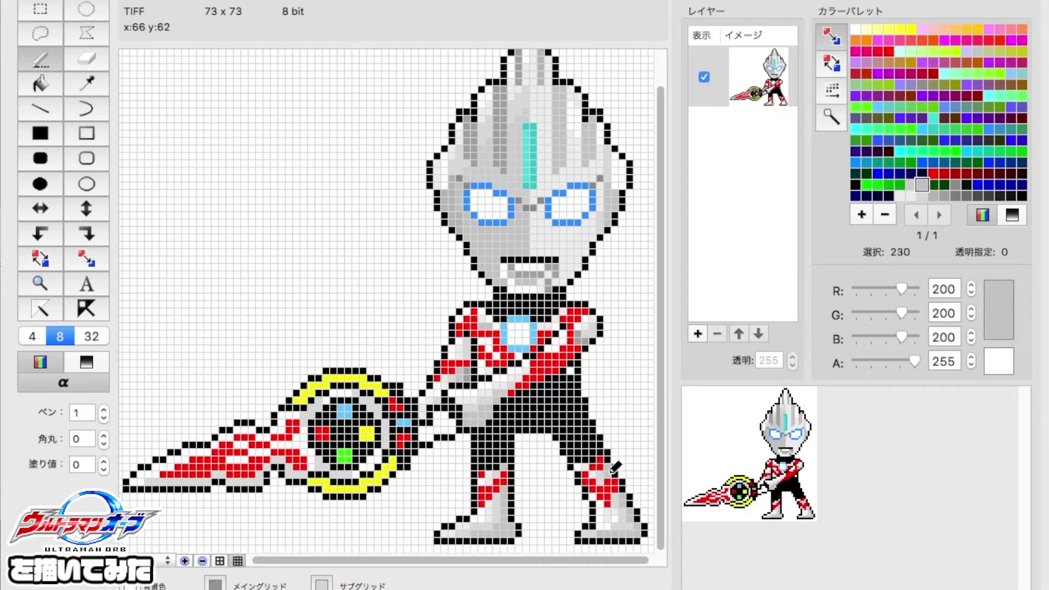
{"action": "left_click", "coordinate": [612, 519], "text": "alt"}
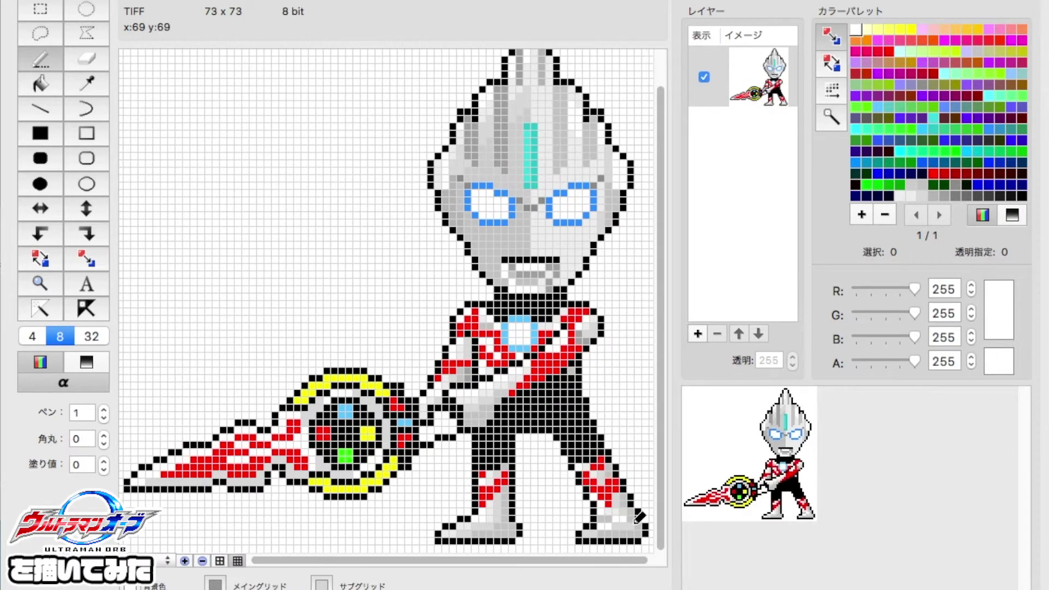
- Shade the inside of the colour timer on the chest with light grey, including RGB 221
{"action": "left_click", "coordinate": [529, 316], "text": "alt"}
{"action": "left_click", "coordinate": [526, 328], "text": "alt"}
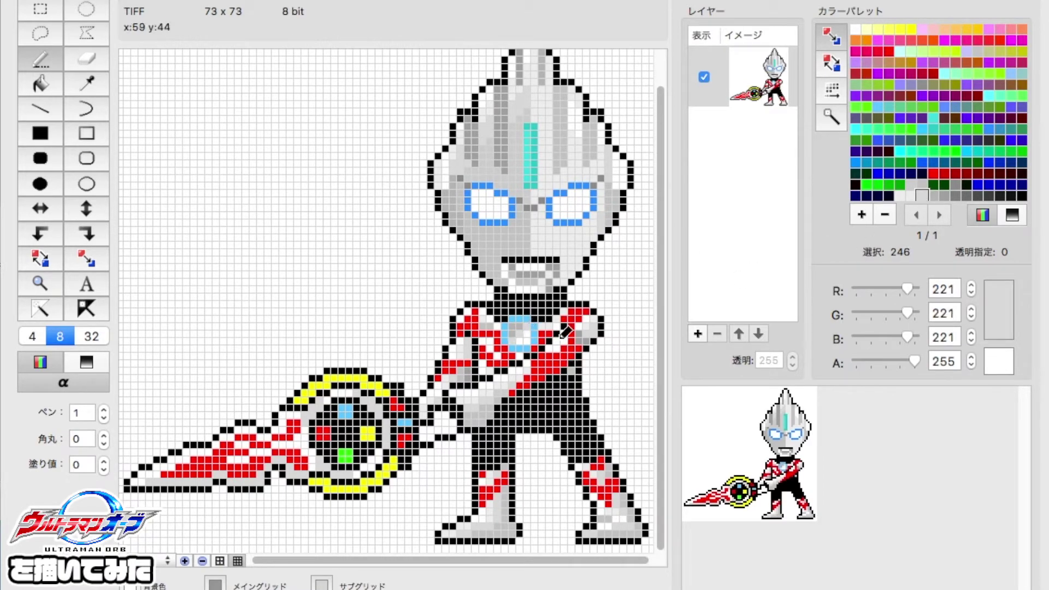
{"action": "left_click", "coordinate": [522, 328], "text": "alt"}
{"action": "scroll", "coordinate": [573, 347], "scroll_direction": "left", "scroll_amount": 1}
- Tint the inner edges of both eyes with pale cyan RGB 204, 255, 255 and check the sprite without the grid
{"action": "left_click", "coordinate": [533, 159], "text": "alt"}
{"action": "left_click", "coordinate": [1009, 75]}
{"action": "left_click", "coordinate": [900, 51]}
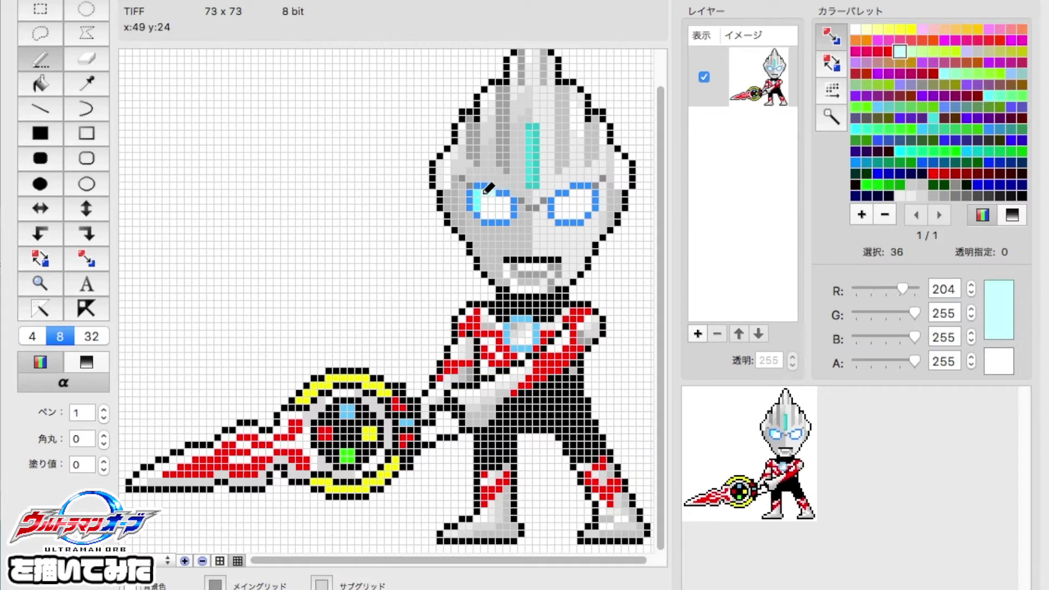
{"action": "left_click_drag", "start_coordinate": [558, 214], "coordinate": [578, 204]}
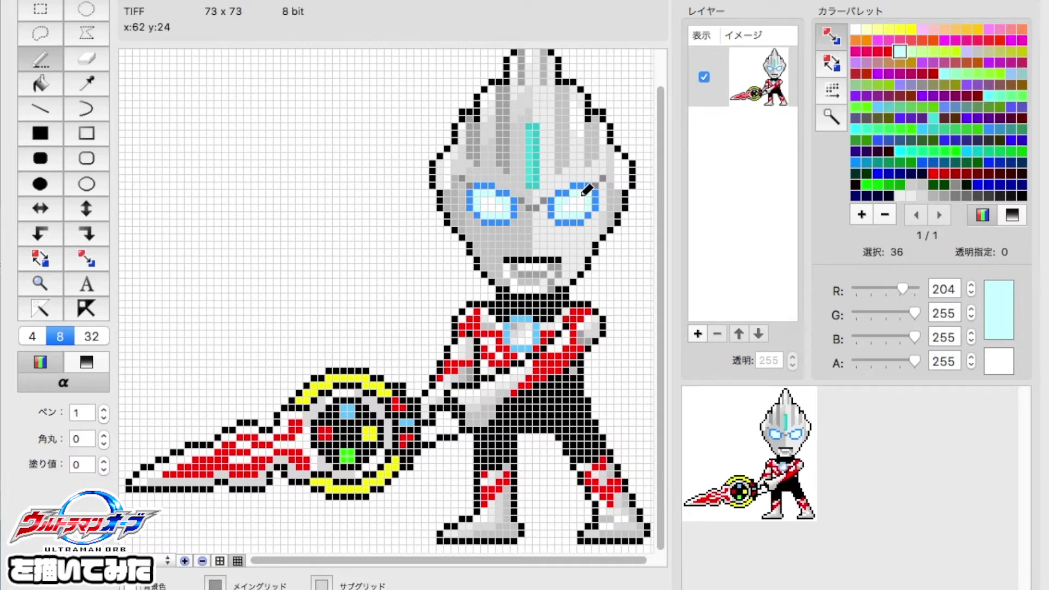
{"action": "left_click", "coordinate": [238, 562]}
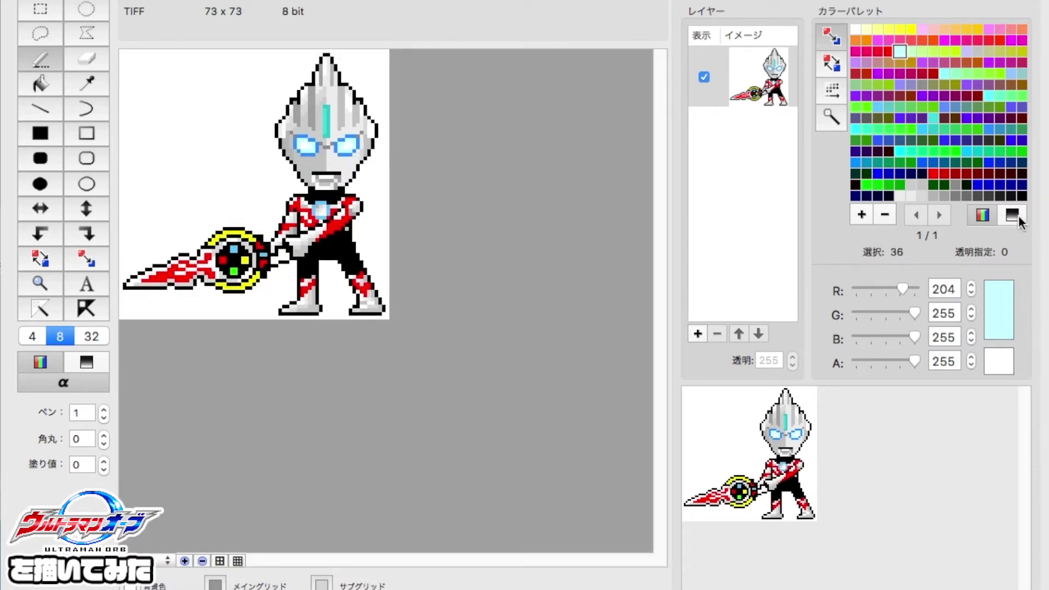
- Touch up the red pattern and its grey gaps on the right lower leg, and check the sprite without the grid
{"action": "left_click", "coordinate": [1022, 196]}
{"action": "left_click", "coordinate": [238, 561]}
{"action": "key", "text": "alt"}
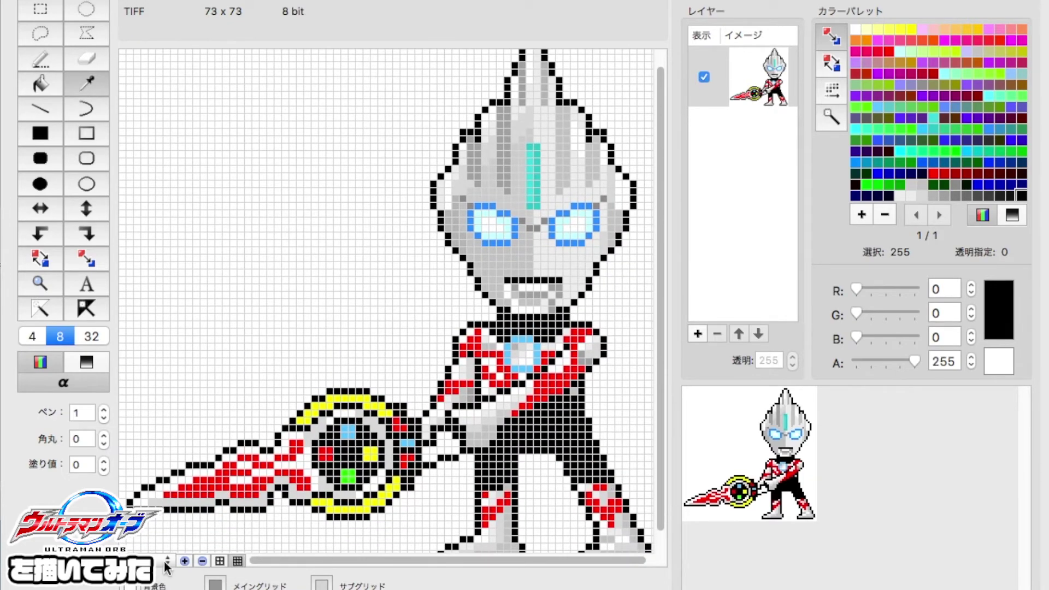
{"action": "scroll", "coordinate": [383, 492], "scroll_direction": "down", "scroll_amount": 2}
{"action": "left_click", "coordinate": [933, 173]}
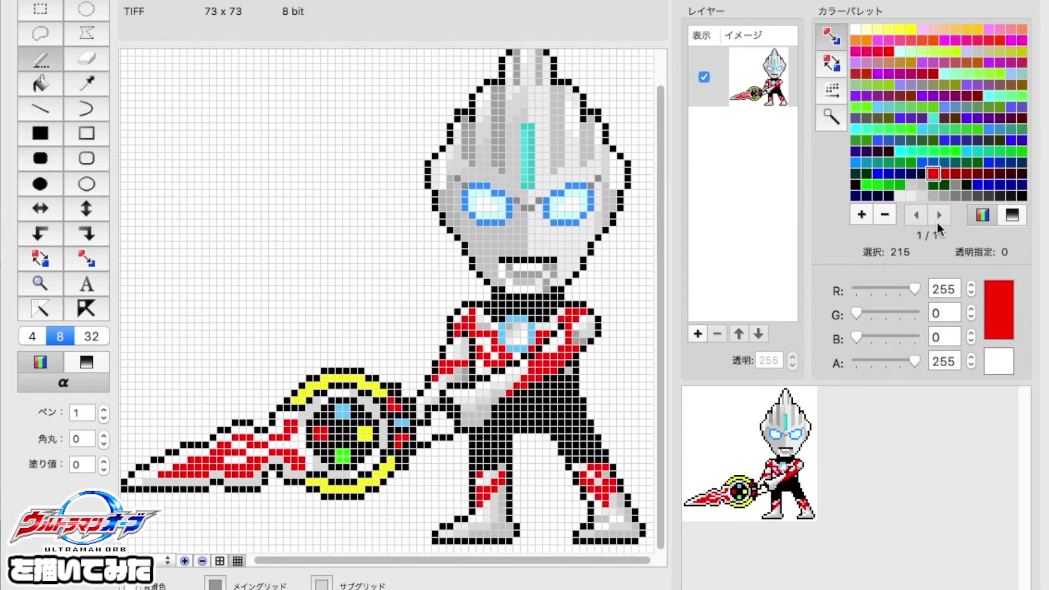
{"action": "left_click", "coordinate": [591, 464], "text": "alt"}
{"action": "left_click", "coordinate": [605, 476], "text": "alt"}
{"action": "left_click", "coordinate": [610, 479], "text": "alt"}
{"action": "left_click", "coordinate": [585, 473], "text": "alt"}
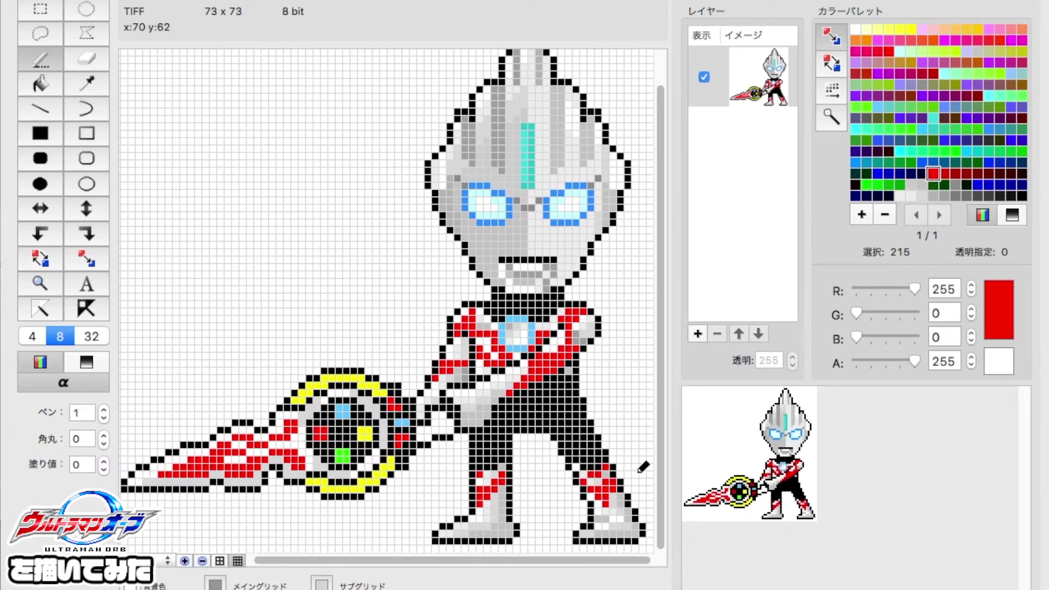
{"action": "left_click", "coordinate": [168, 564]}
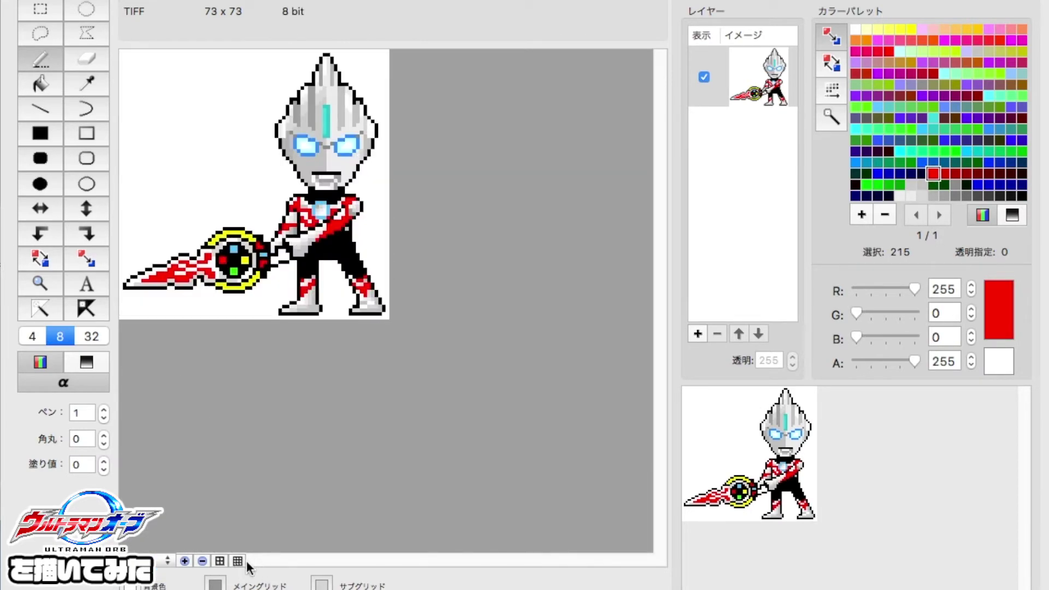
- Define a very light grey of RGB 245, 245, 245, soften the right cheek's shading with it, and check the sprite without the grid
{"action": "left_click", "coordinate": [168, 557]}
{"action": "left_click", "coordinate": [553, 287], "text": "alt"}
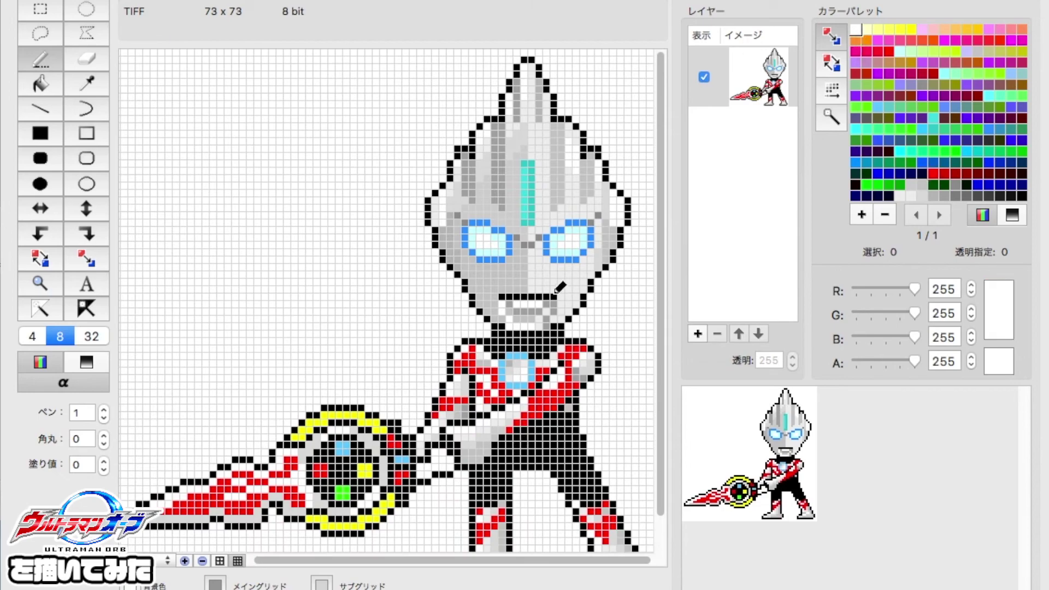
{"action": "left_click", "coordinate": [584, 262], "text": "alt"}
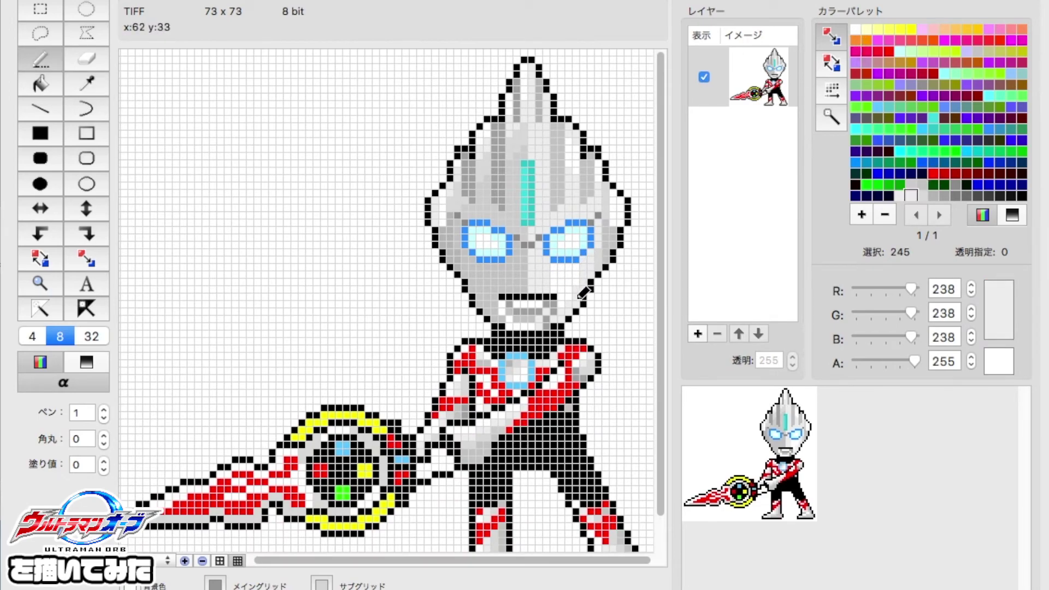
{"action": "double_click", "coordinate": [936, 294]}
{"action": "type", "text": "245"}
{"action": "key", "text": "Tab"}
{"action": "type", "text": "245"}
{"action": "key", "text": "Tab"}
{"action": "type", "text": "245"}
{"action": "key", "text": "Return"}
{"action": "left_click", "coordinate": [578, 282], "text": "alt"}
{"action": "left_click", "coordinate": [202, 561]}
{"action": "left_click", "coordinate": [238, 561]}
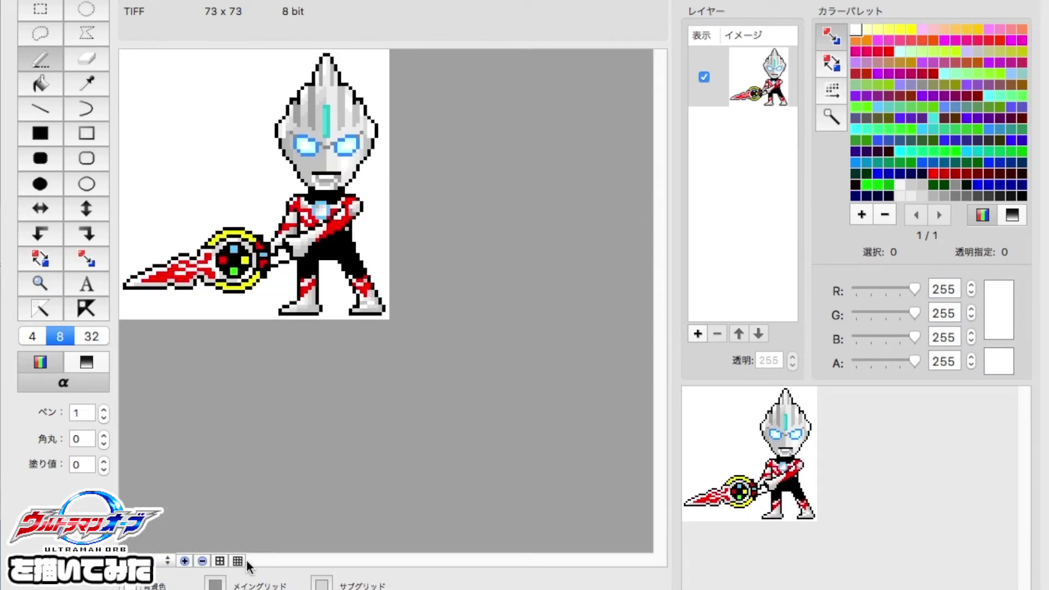
- Shade the hands on the sword grip and refine the crossing arm's elbow with greys RGB 200 and 238
{"action": "left_click", "coordinate": [167, 560]}
{"action": "left_click", "coordinate": [158, 564]}
{"action": "left_click", "coordinate": [495, 448], "text": "alt"}
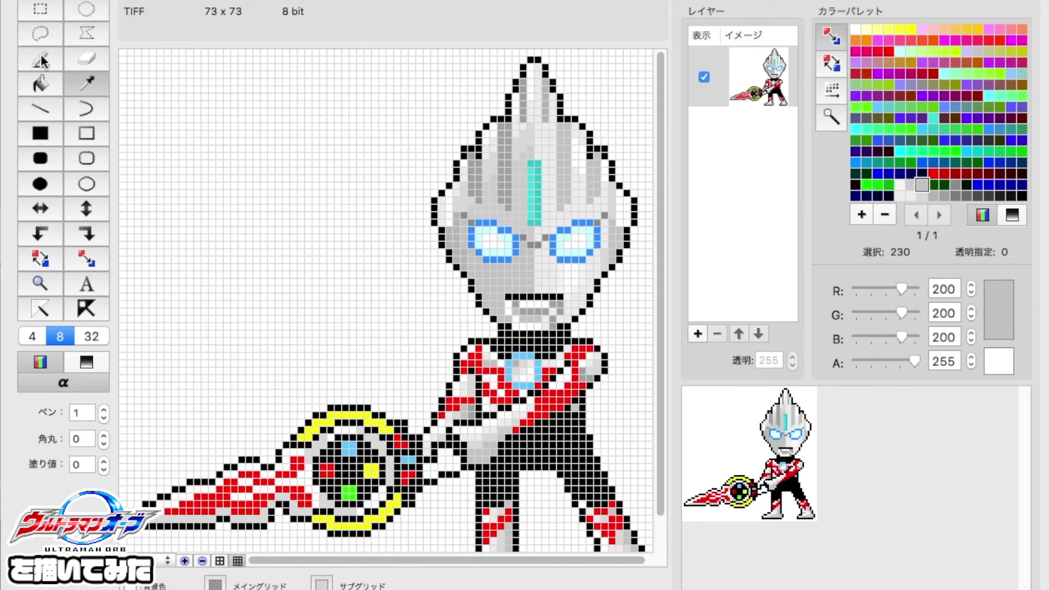
{"action": "left_click", "coordinate": [444, 459], "text": "alt"}
{"action": "left_click", "coordinate": [514, 438], "text": "alt"}
{"action": "left_click", "coordinate": [516, 445], "text": "alt"}
{"action": "left_click", "coordinate": [202, 561]}
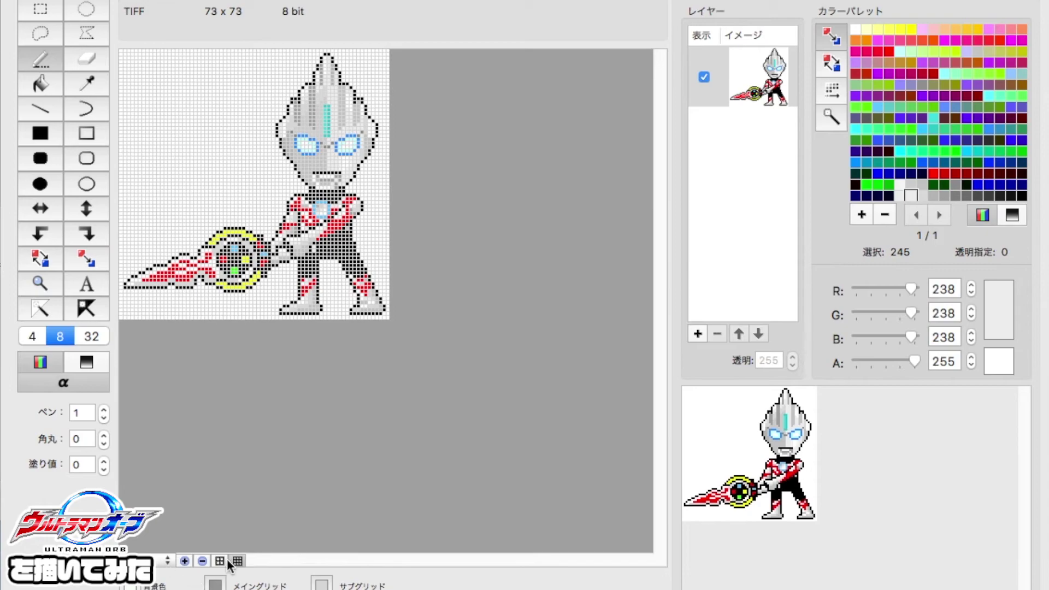
{"action": "left_click", "coordinate": [237, 561]}
- Touch up the lower edge of the crossing arm's red pattern with darker red RGB 221, 0, 0, and check the sprite without the grid
{"action": "left_click", "coordinate": [184, 561]}
{"action": "left_click", "coordinate": [538, 432], "text": "alt"}
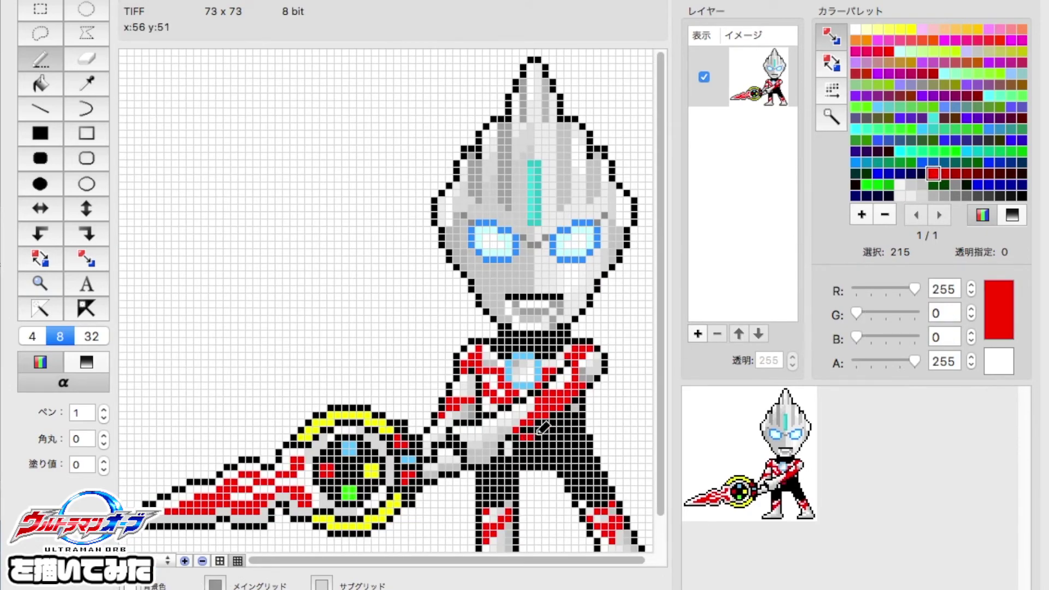
{"action": "left_click", "coordinate": [538, 429], "text": "alt"}
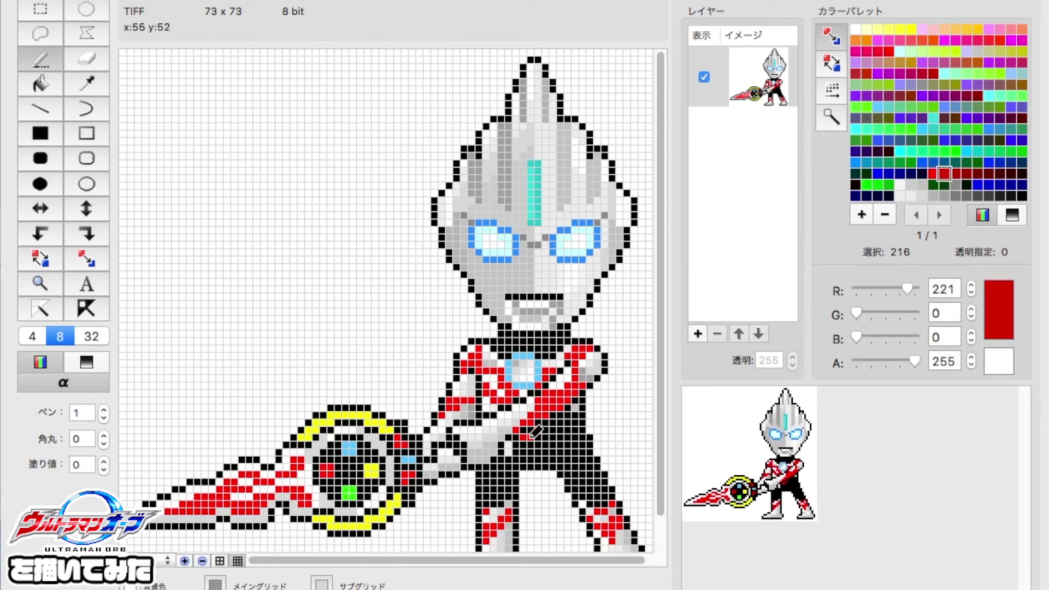
{"action": "left_click", "coordinate": [202, 561]}
{"action": "left_click", "coordinate": [238, 561]}
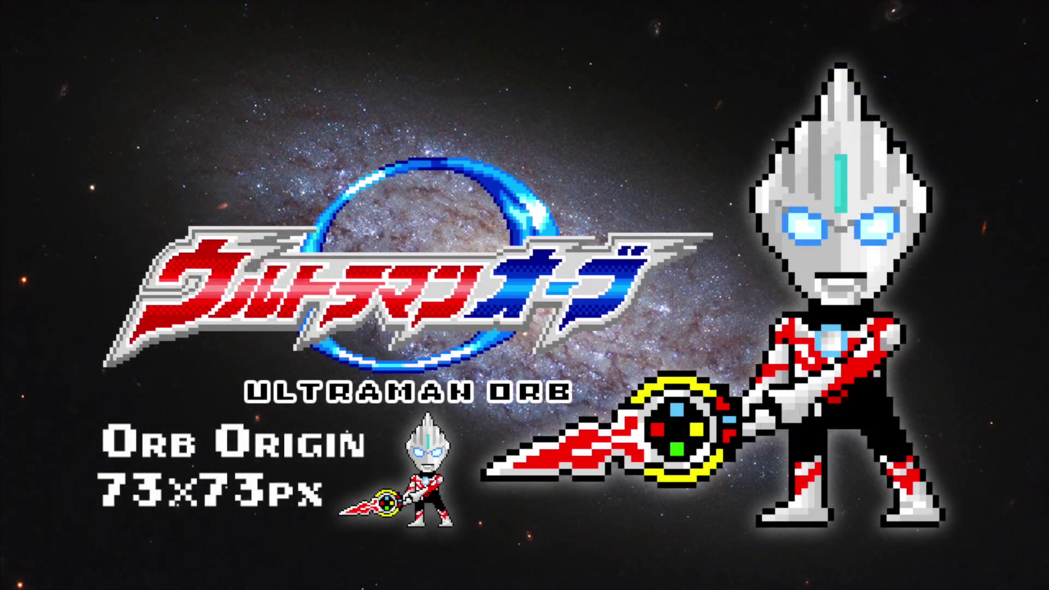